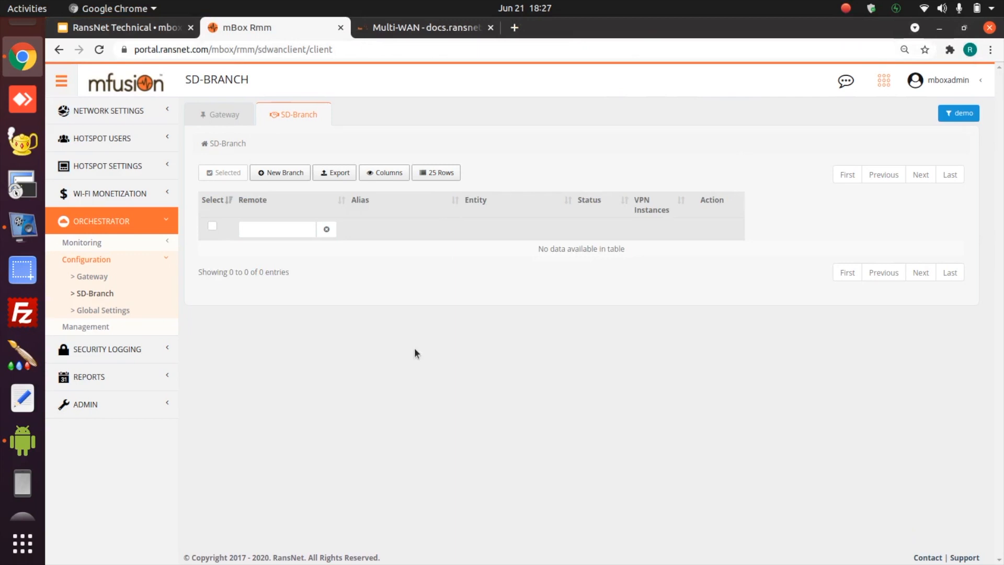
# Step: Add Branch-A as a new SD-Branch remote in the demo entity and save it
pyautogui.click(284, 172)
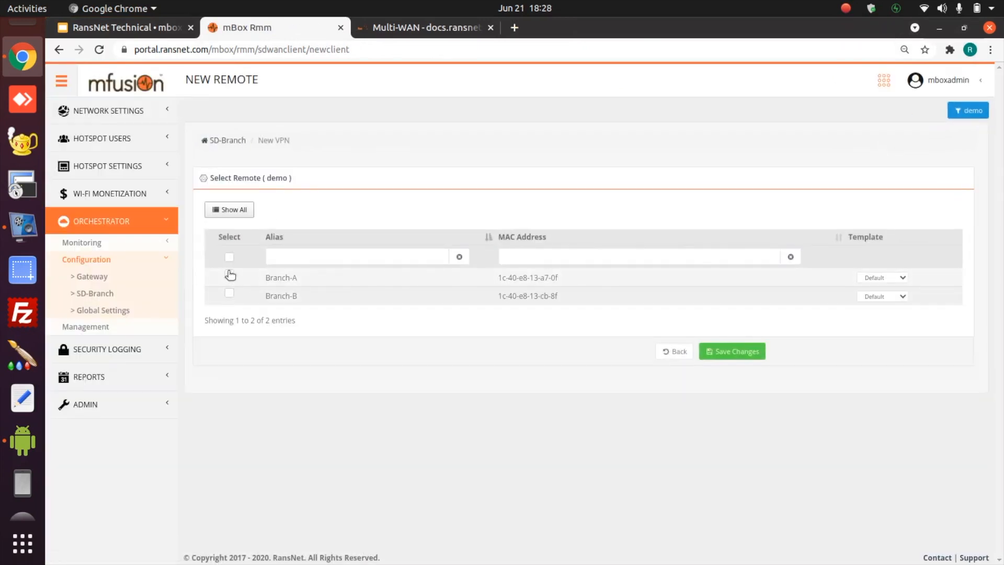
pyautogui.click(752, 351)
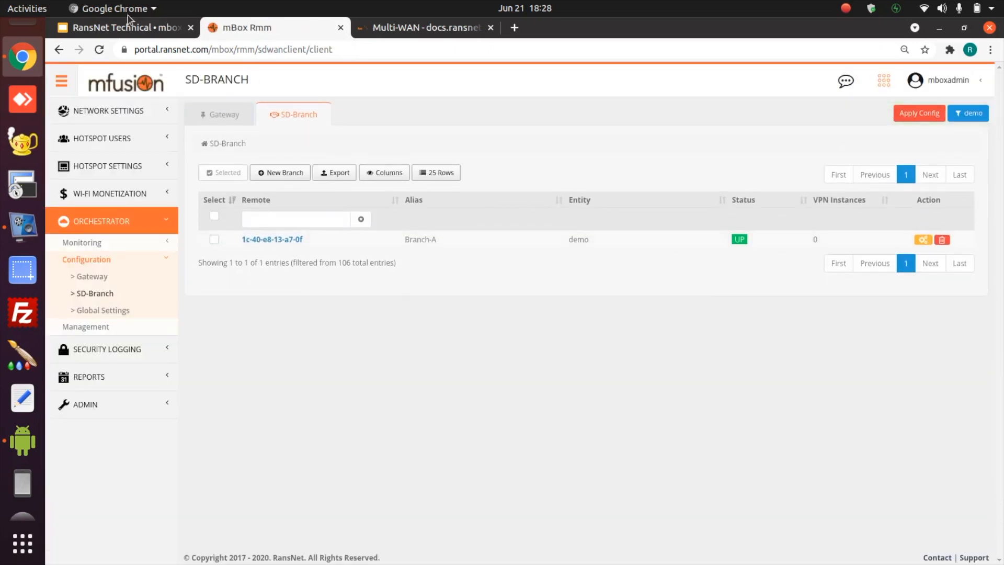
# Step: Review the Multi-WAN demo scenario slide and the VLAN access of the Branch_WiFi global wireless template
pyautogui.click(124, 32)
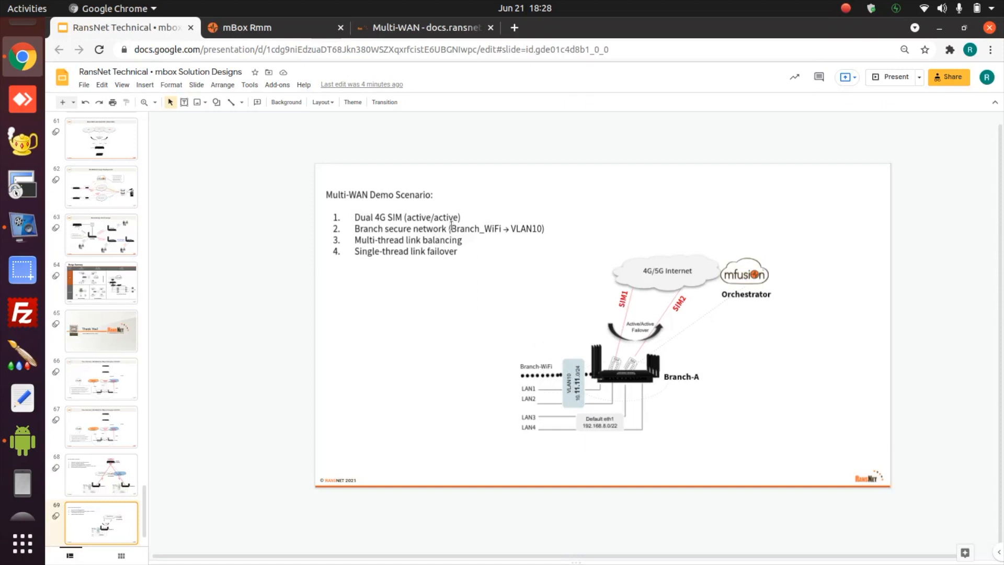
pyautogui.click(288, 27)
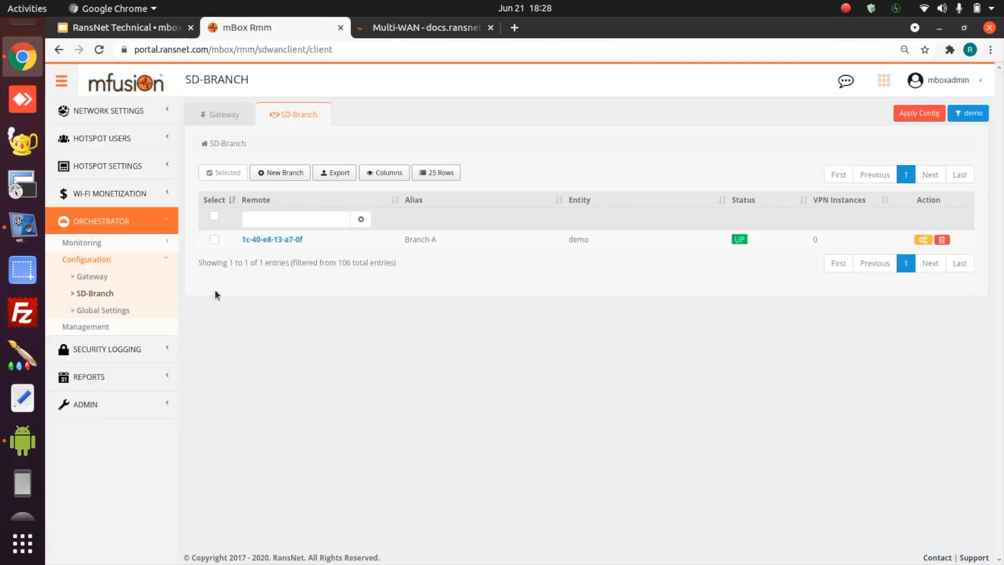
pyautogui.click(121, 311)
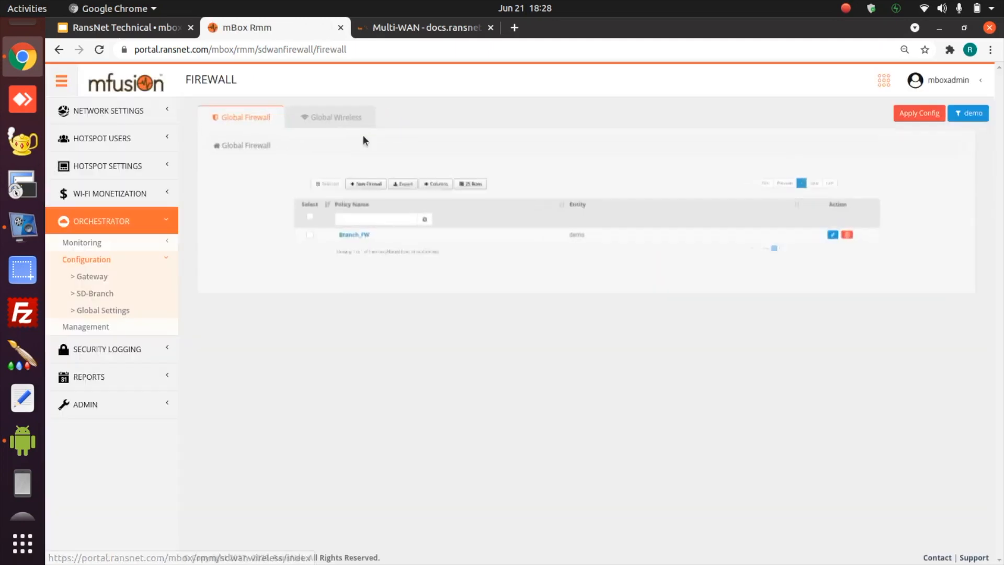
pyautogui.click(320, 111)
pyautogui.click(292, 240)
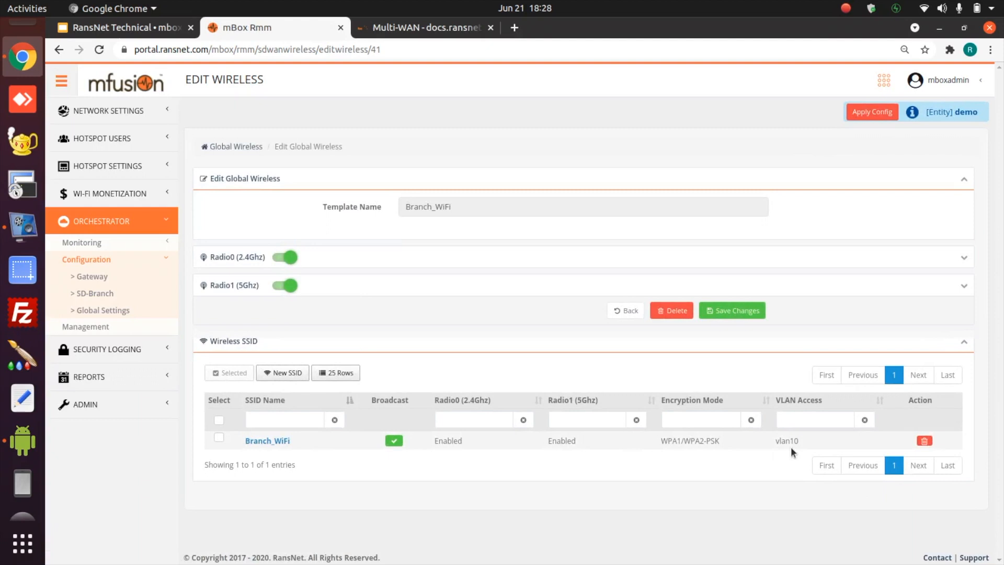
# Step: Start a new VLAN interface on Branch-A with eth1 as the physical trunking interface and vlan10 as the VLAN ID
pyautogui.click(94, 294)
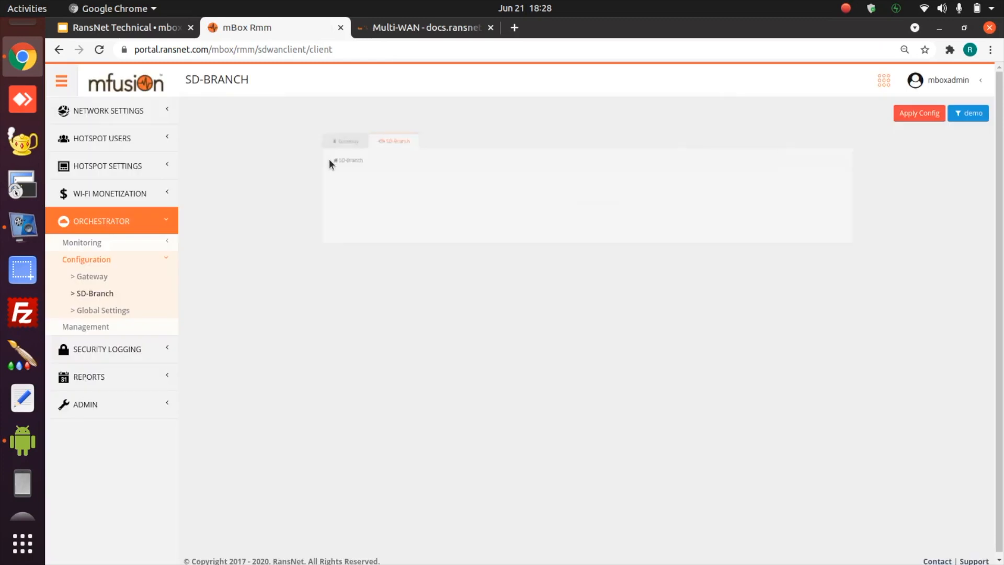
pyautogui.click(287, 238)
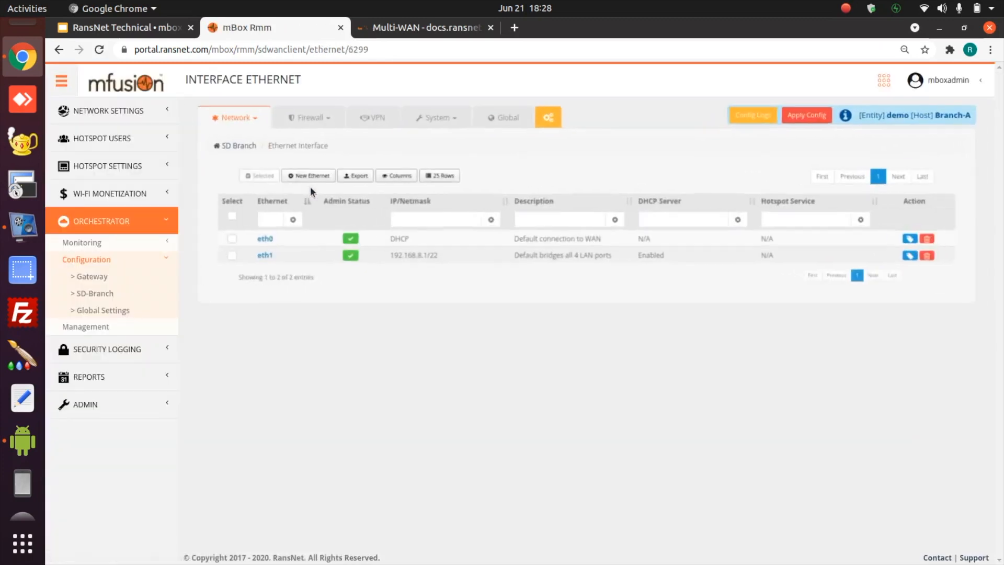
pyautogui.click(223, 114)
pyautogui.click(224, 153)
pyautogui.click(285, 172)
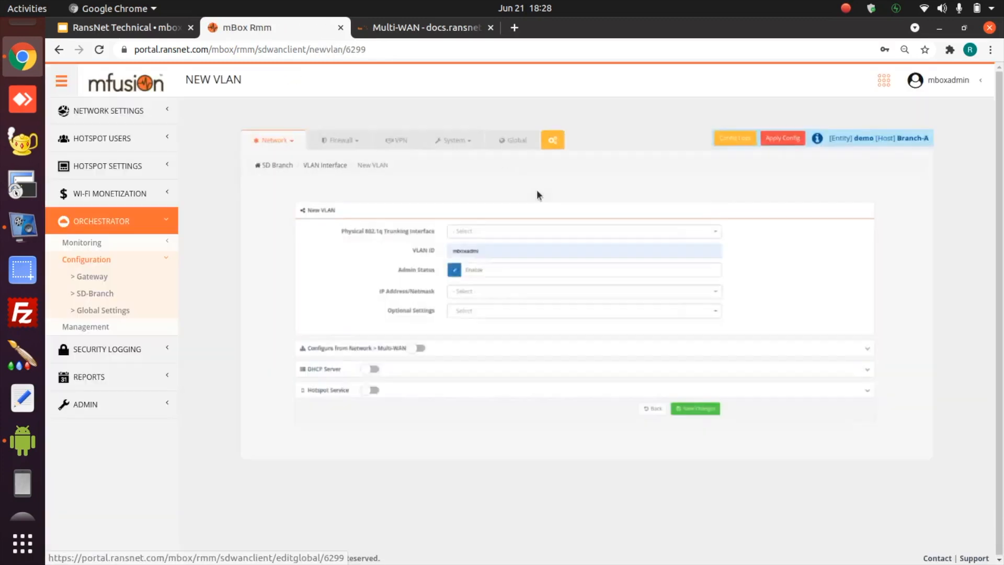
pyautogui.click(538, 204)
pyautogui.click(515, 258)
pyautogui.click(463, 229)
pyautogui.write('vlan10')
# Step: Assign the static IP address 10.11.11.1/24 to vlan10, enable its DHCP server and save the VLAN
pyautogui.click(487, 285)
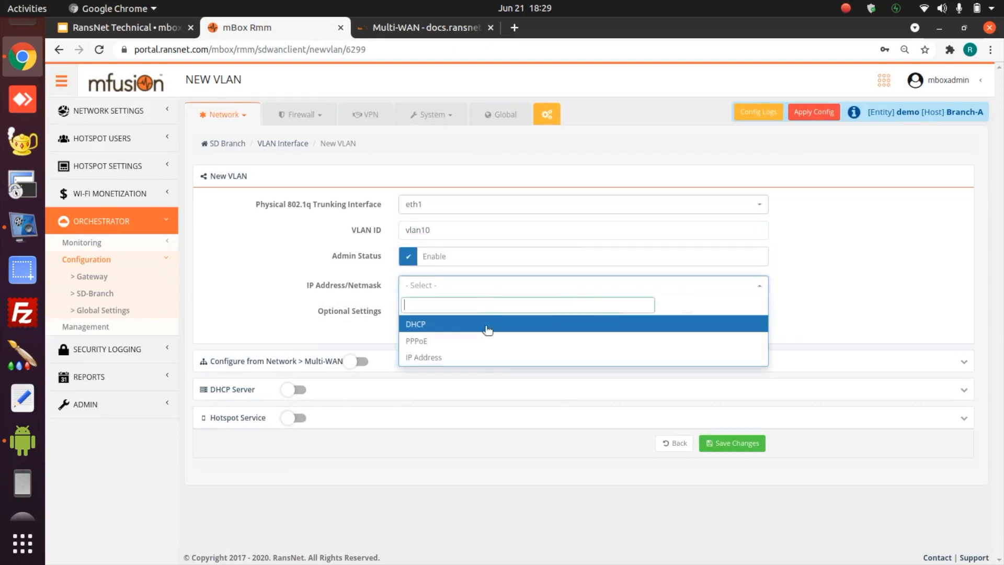
pyautogui.click(487, 357)
pyautogui.click(486, 311)
pyautogui.write('10.11.11.1/24')
pyautogui.click(496, 443)
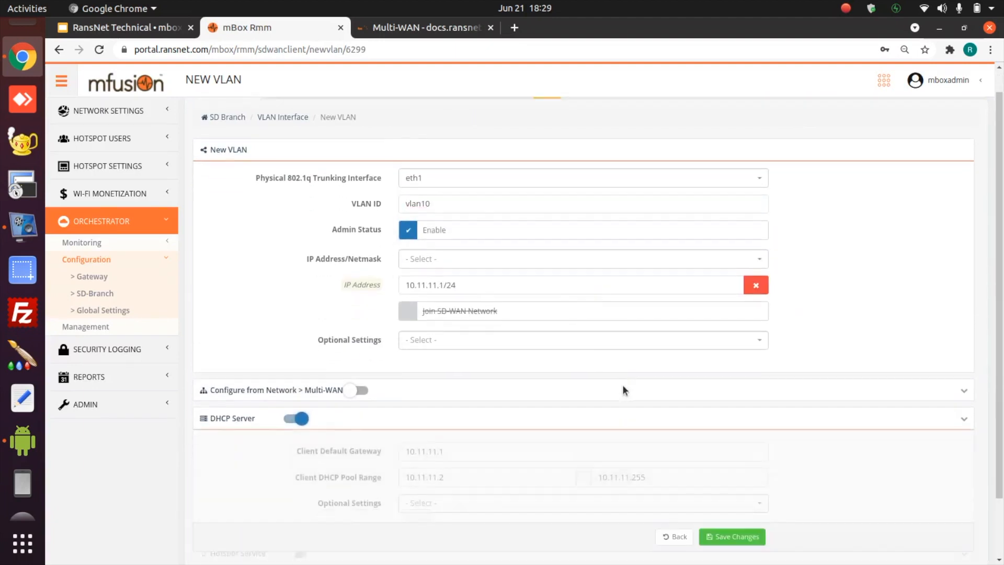
pyautogui.click(710, 507)
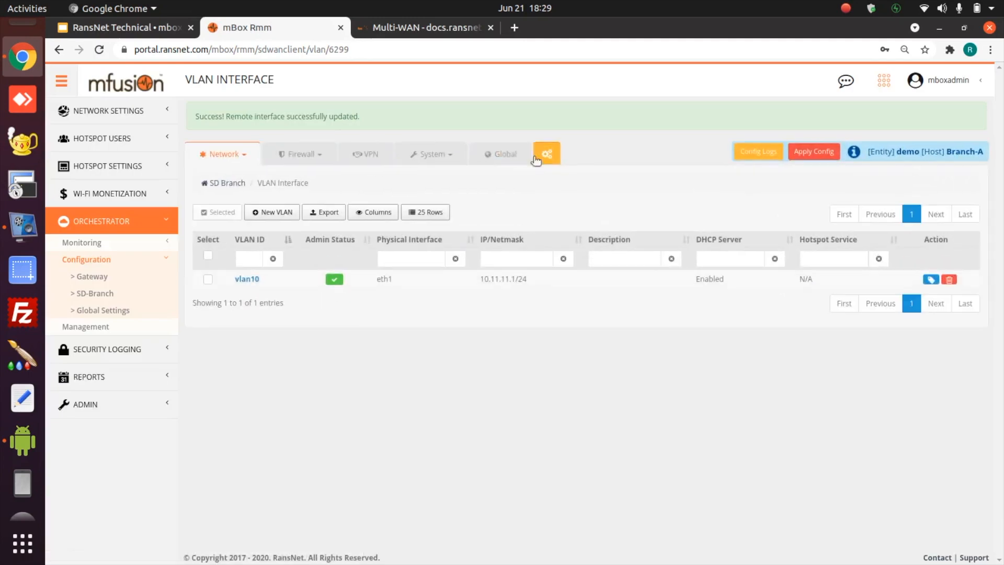
# Step: Assign the Branch_WiFi global wireless template to Branch-A, save it and push the configuration to the device
pyautogui.click(504, 114)
pyautogui.click(433, 297)
pyautogui.click(433, 316)
pyautogui.click(706, 345)
pyautogui.click(812, 112)
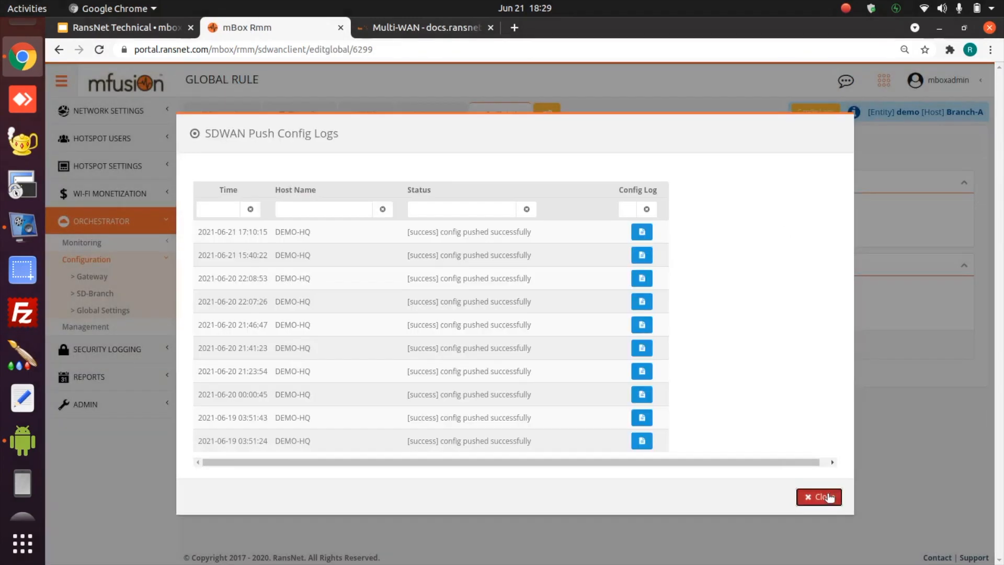
pyautogui.click(818, 497)
# Step: Check the operating status of Branch-A's mobile interfaces wwan0 and wwan1
pyautogui.click(227, 116)
pyautogui.click(249, 226)
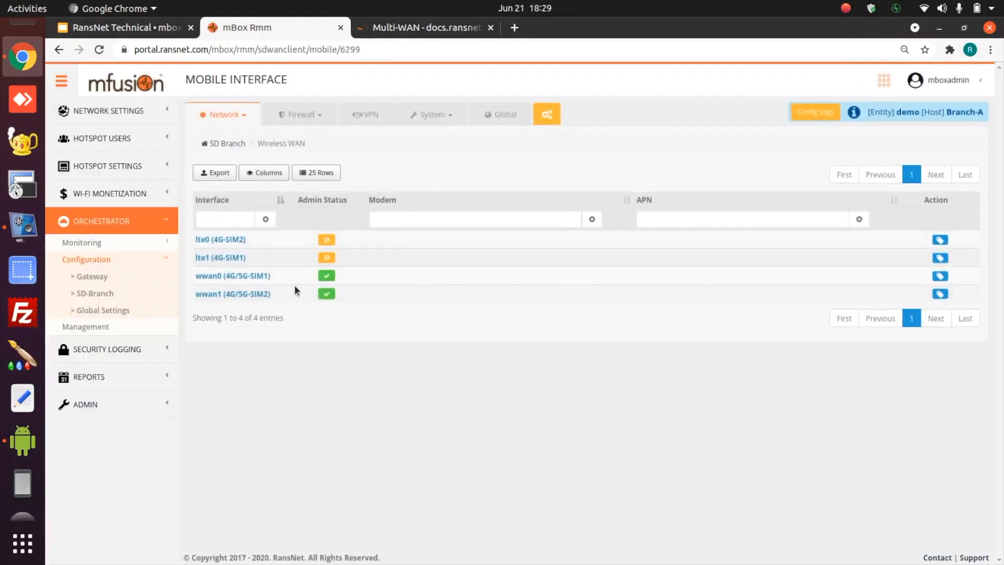
pyautogui.click(940, 277)
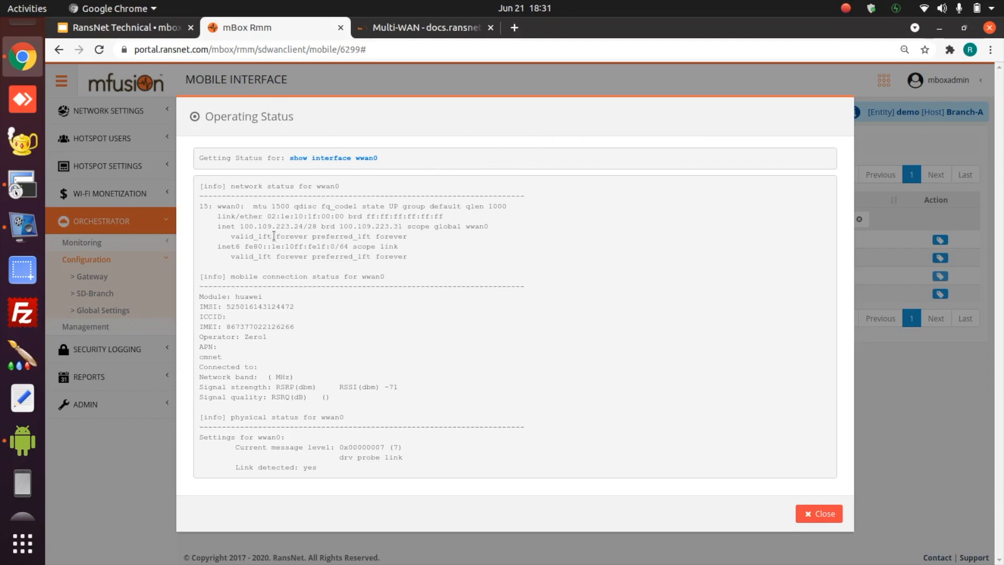
pyautogui.click(823, 510)
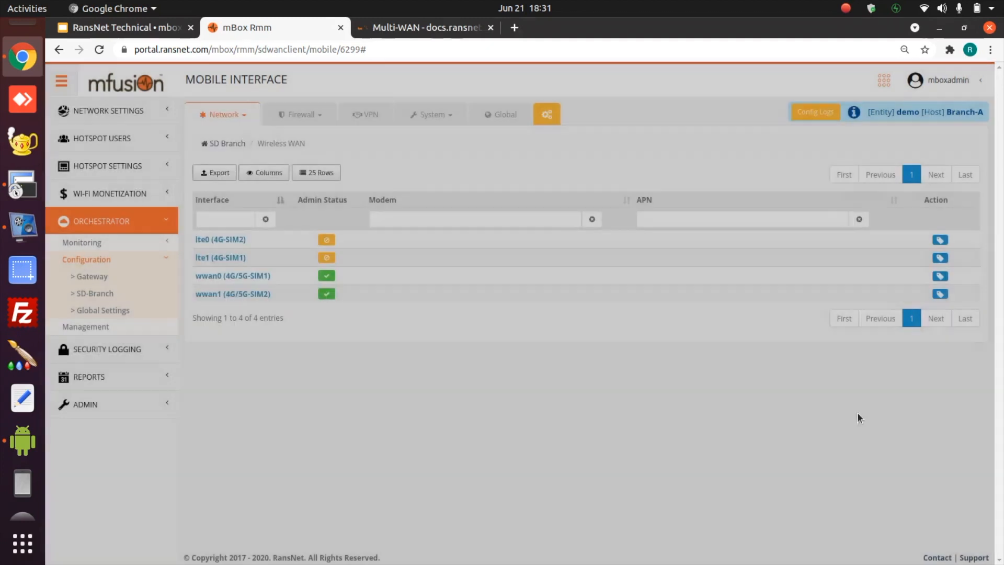
pyautogui.click(937, 296)
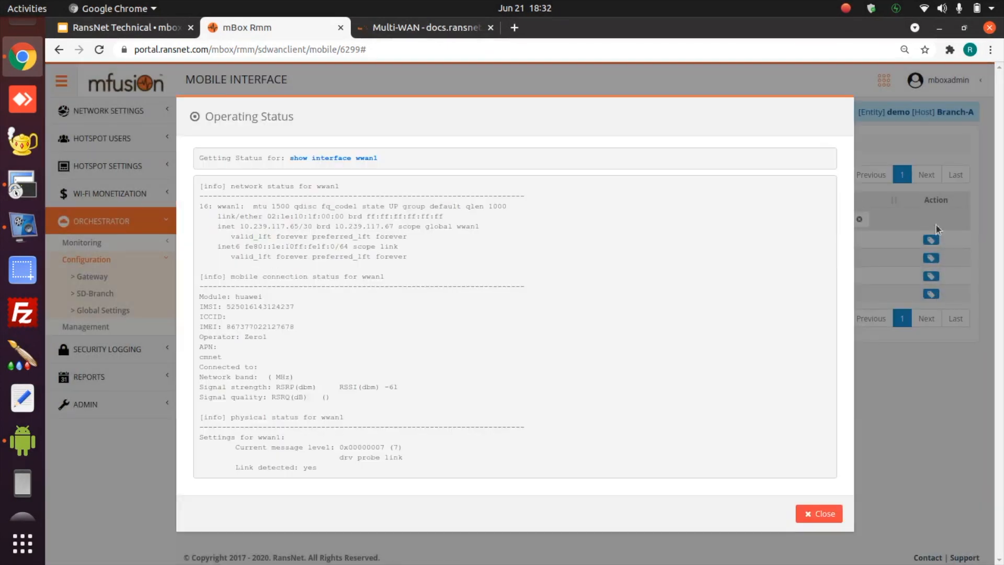
pyautogui.click(819, 513)
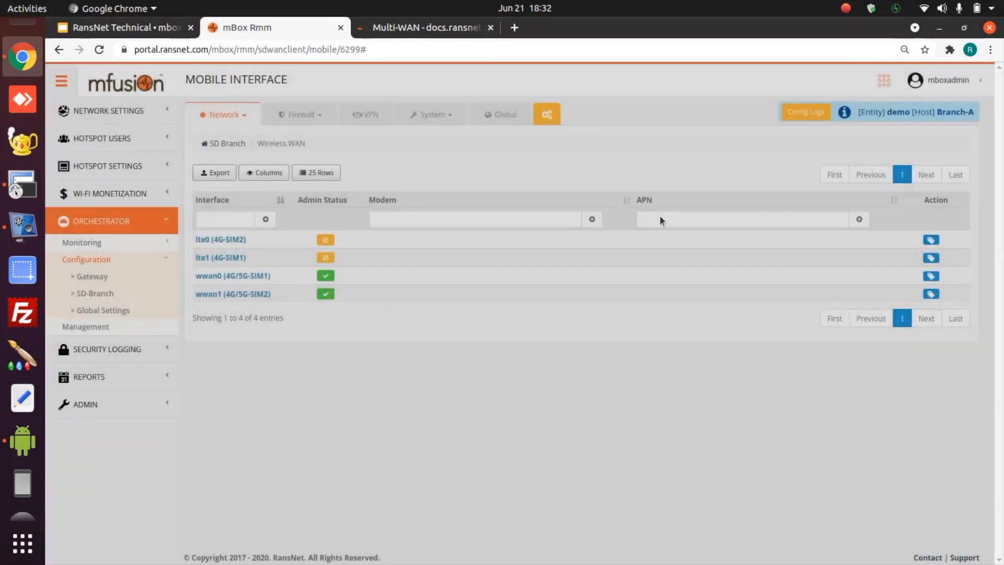
# Step: Start a new Multi-WAN rule for Branch-A with rule number 10
pyautogui.click(223, 115)
pyautogui.click(251, 241)
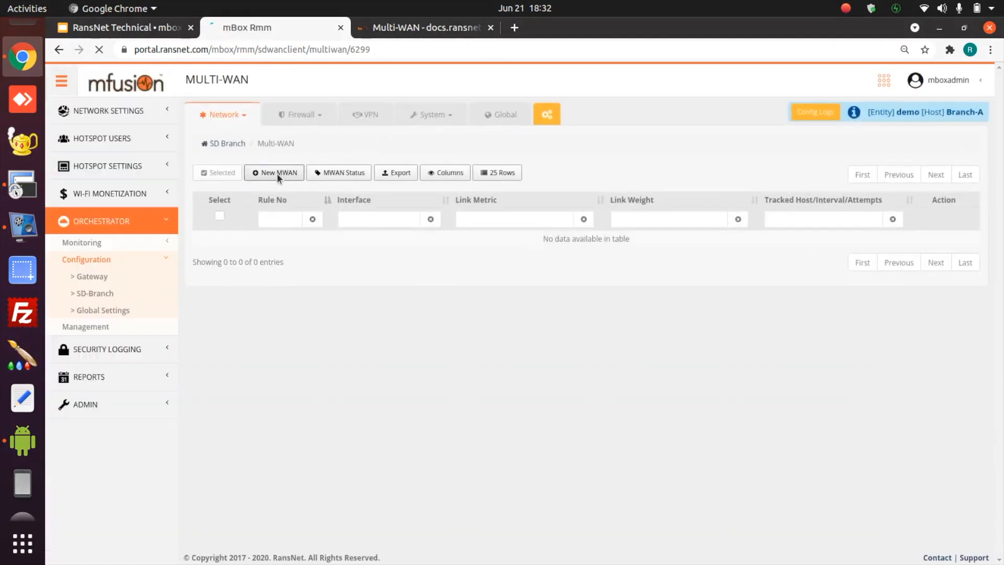
pyautogui.click(277, 173)
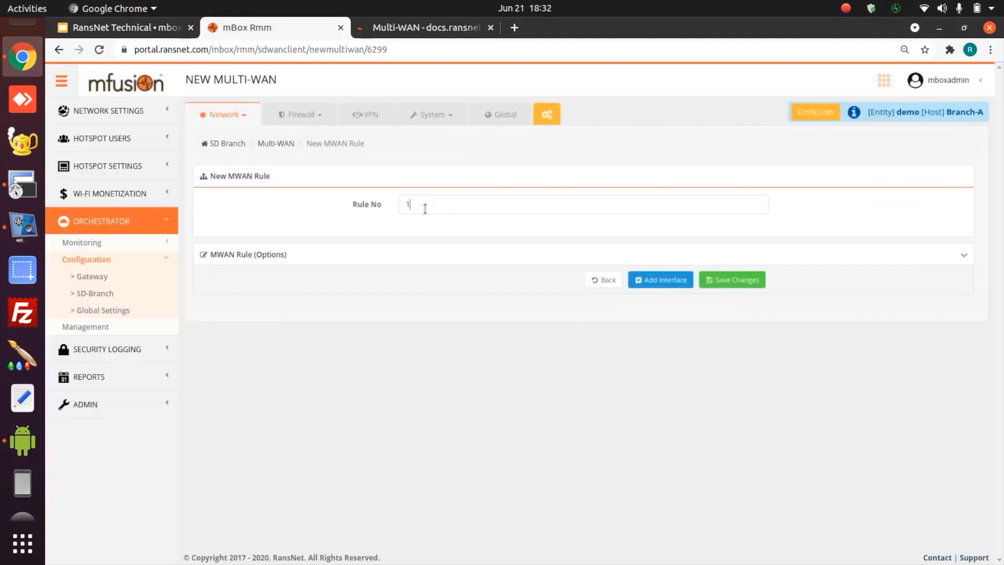
# Step: Add wwan0 to the Multi-WAN rule with link metric 1 and tracked host 8.8.8.8
pyautogui.click(651, 280)
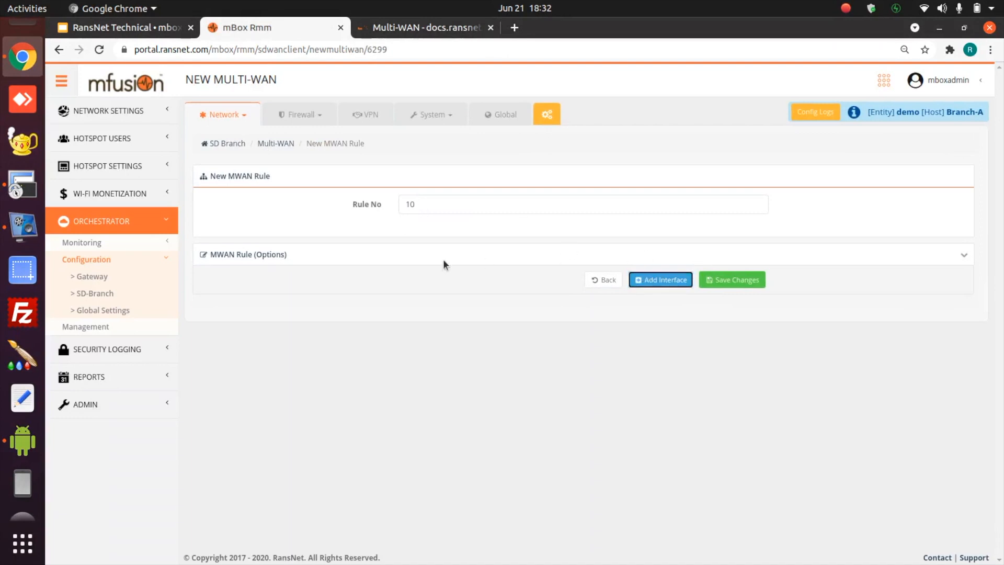
pyautogui.click(526, 291)
pyautogui.click(526, 413)
pyautogui.click(461, 316)
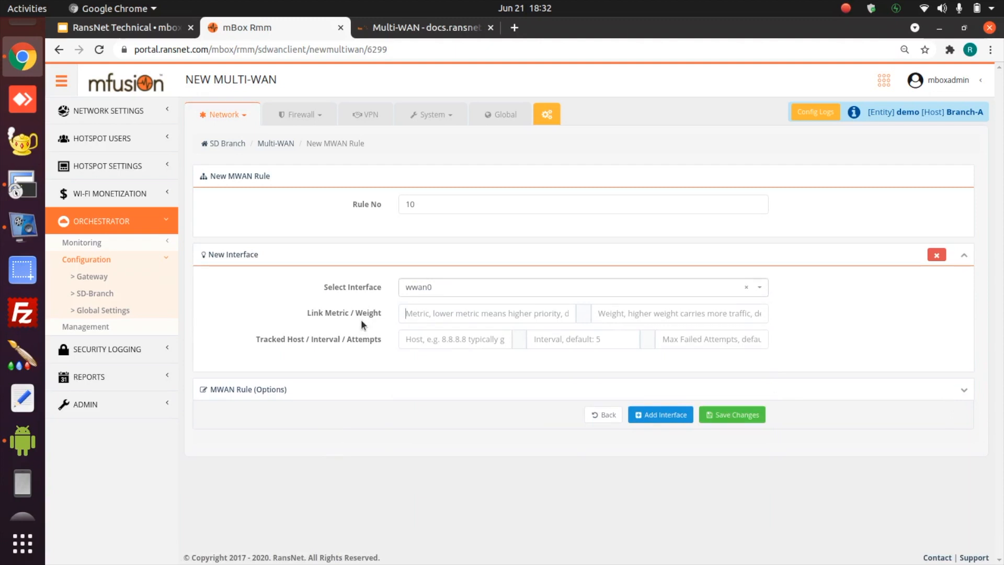
pyautogui.write('1')
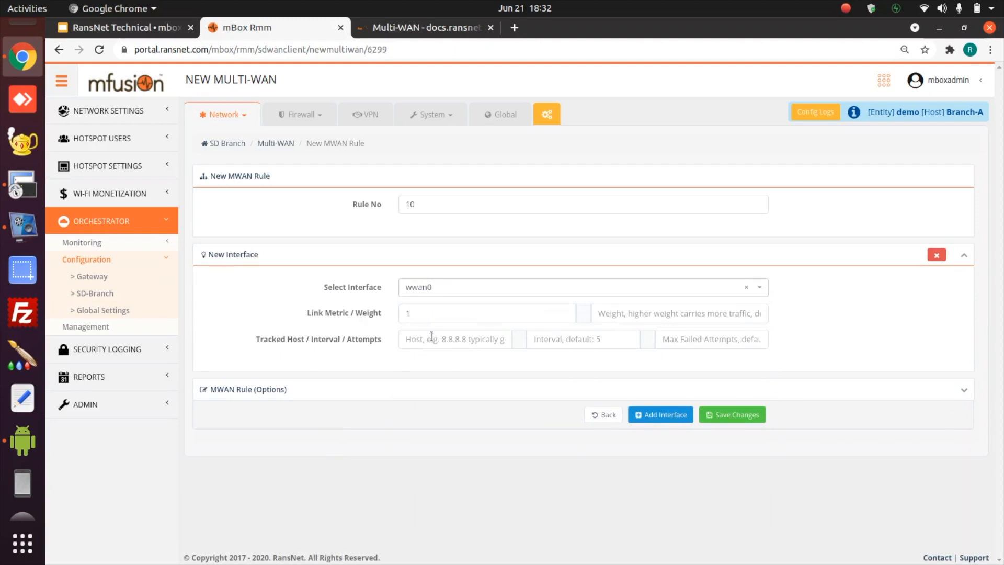
pyautogui.write('8.8.8.8')
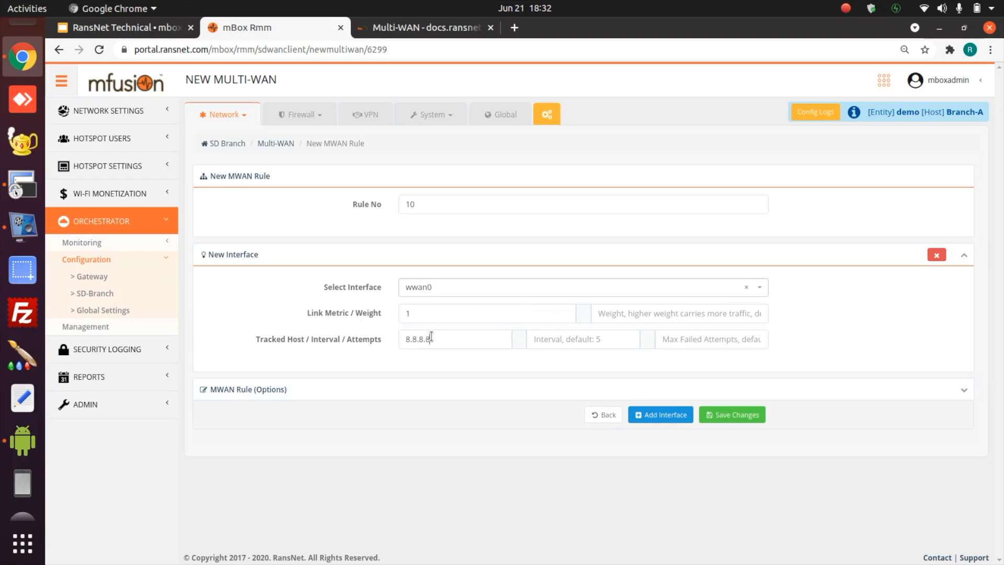
# Step: Add wwan1 as the rule's second interface with link metric 2 and tracked host 8.8.4.4
pyautogui.click(660, 415)
pyautogui.click(256, 390)
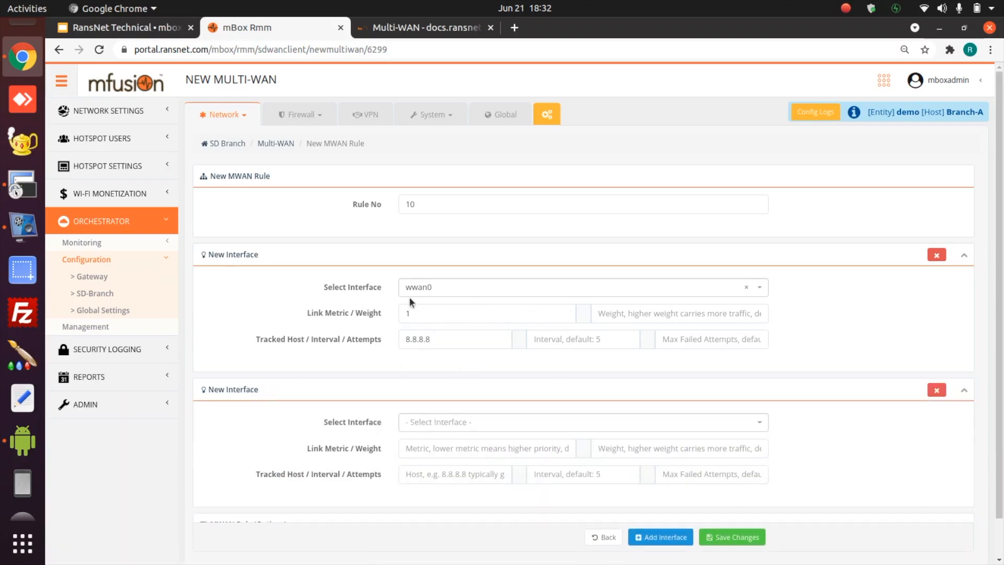
pyautogui.scroll(-1, 440, 340)
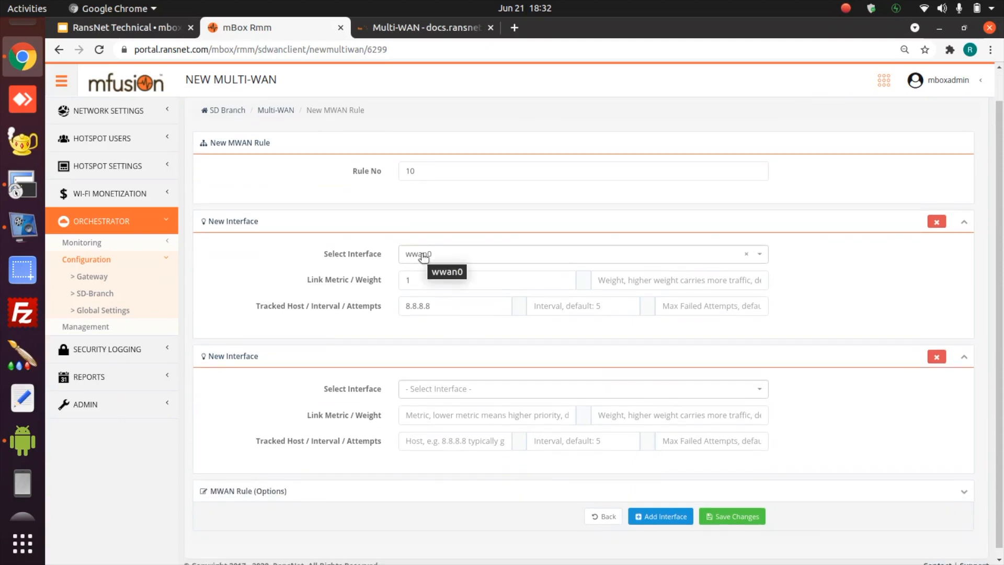
pyautogui.click(422, 399)
pyautogui.click(471, 528)
pyautogui.click(435, 408)
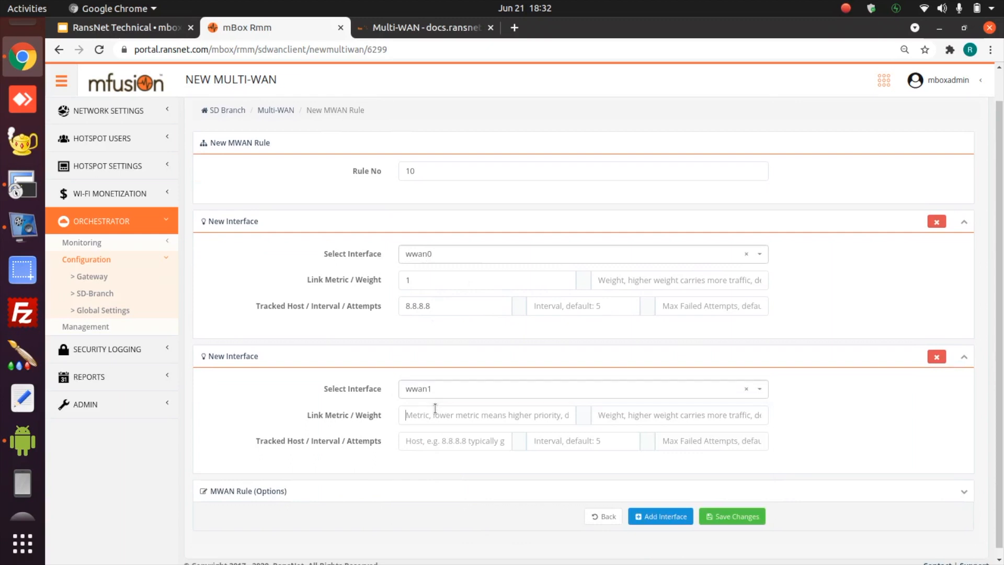
pyautogui.write('2')
pyautogui.click(460, 437)
pyautogui.write('8.8.4.4')
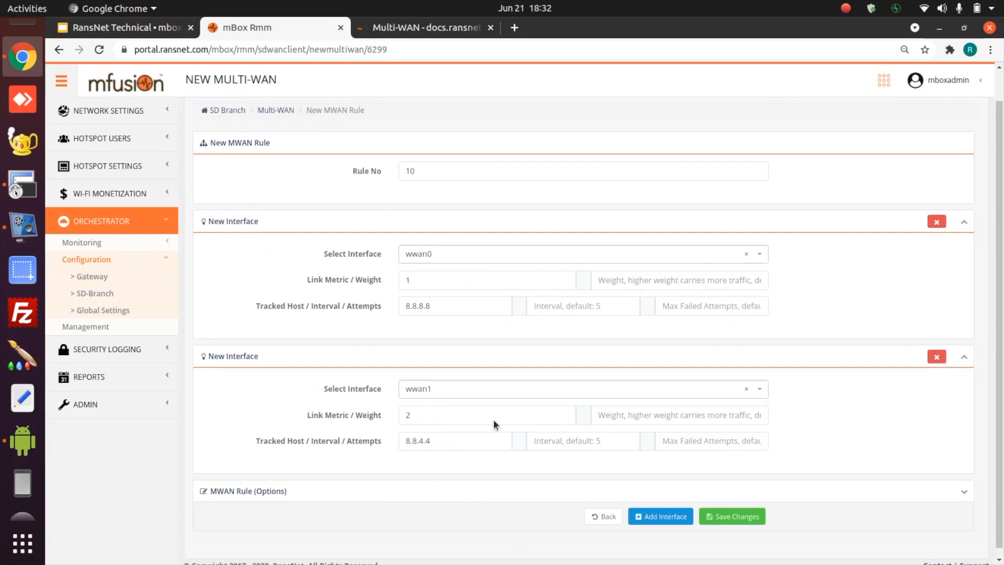
# Step: Save Multi-WAN rule 10, push the configuration to Branch-A and check the newest push log entry
pyautogui.click(732, 516)
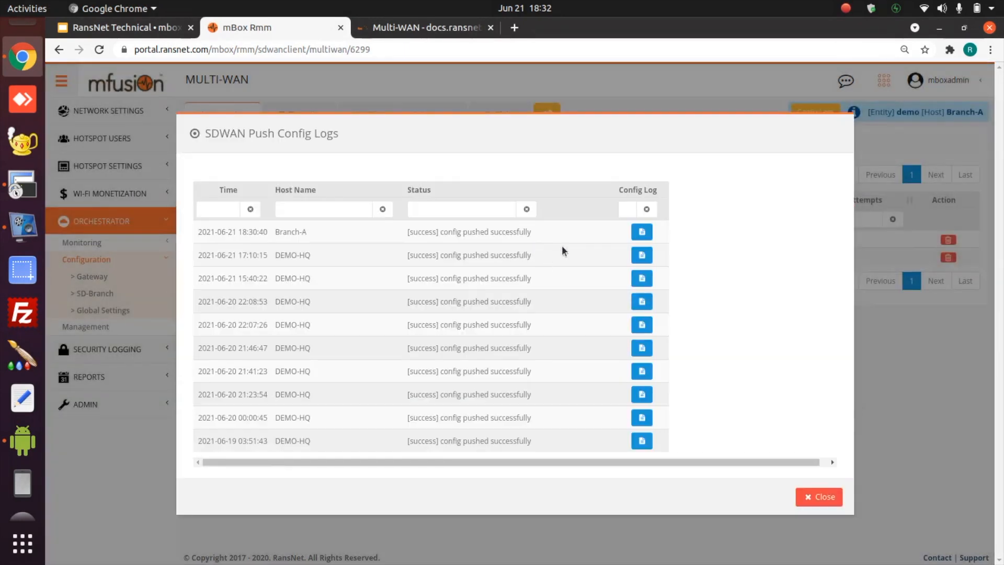
pyautogui.moveTo(225, 232); pyautogui.dragTo(311, 231)
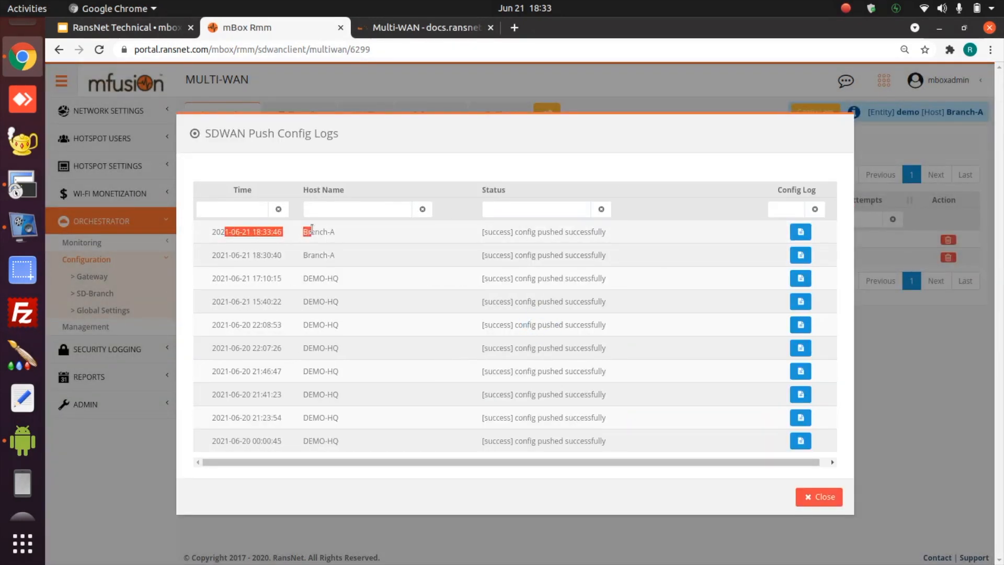
pyautogui.click(818, 496)
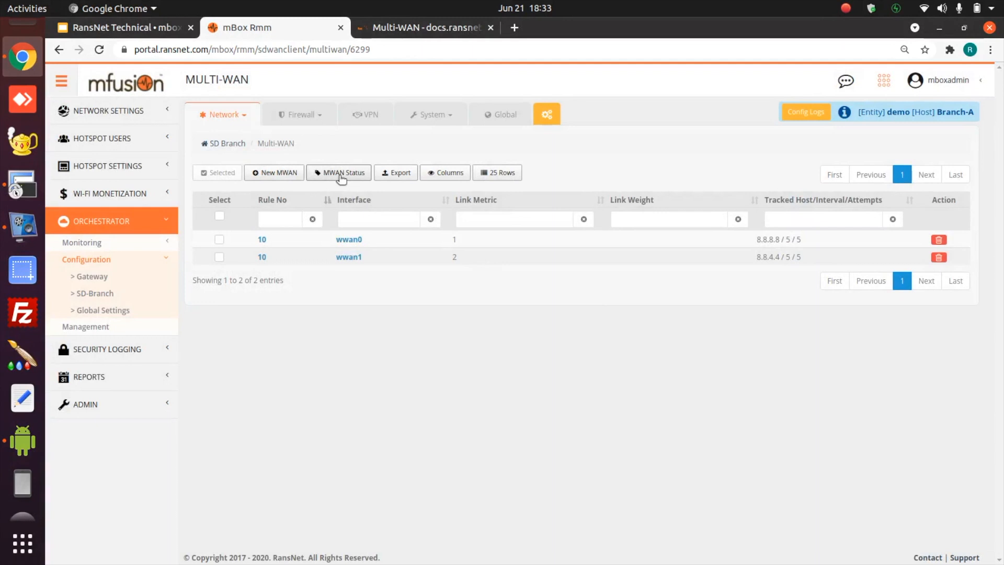
# Step: Check the MWAN status of Branch-A for both interfaces' tracking state and the traffic share under policy_10
pyautogui.click(340, 174)
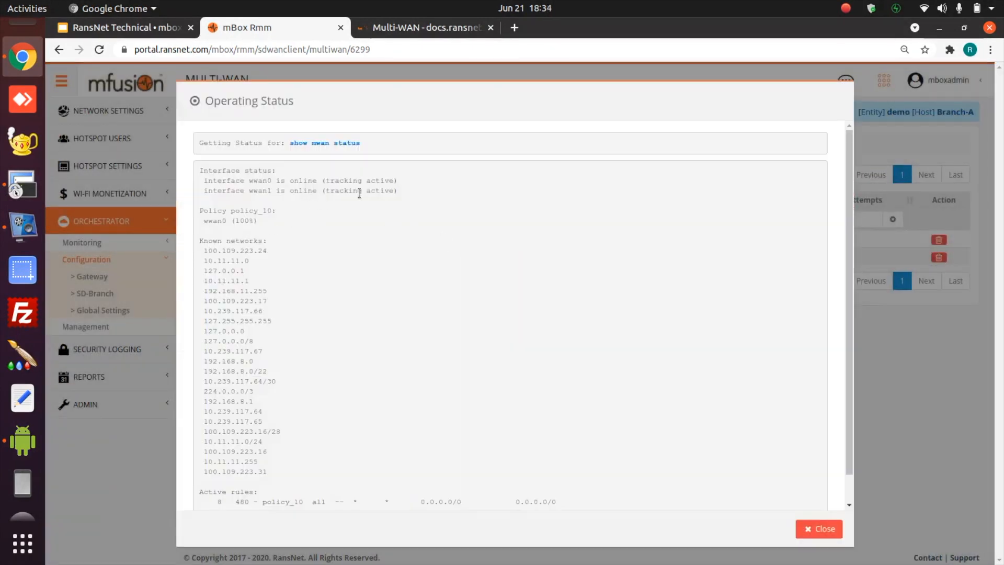
pyautogui.moveTo(409, 193); pyautogui.dragTo(198, 179)
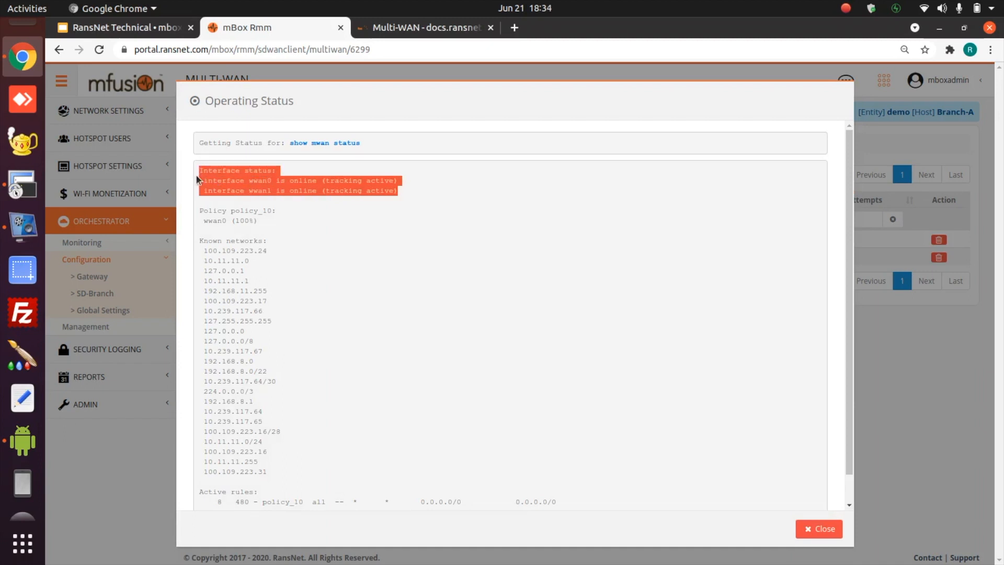
pyautogui.moveTo(259, 220); pyautogui.dragTo(206, 220)
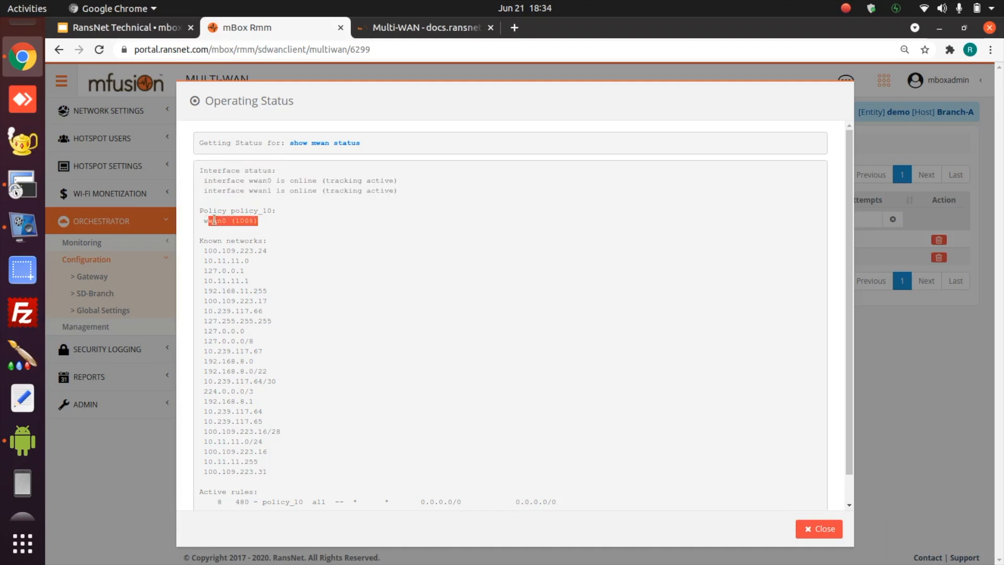
pyautogui.doubleClick(214, 220)
pyautogui.click(819, 529)
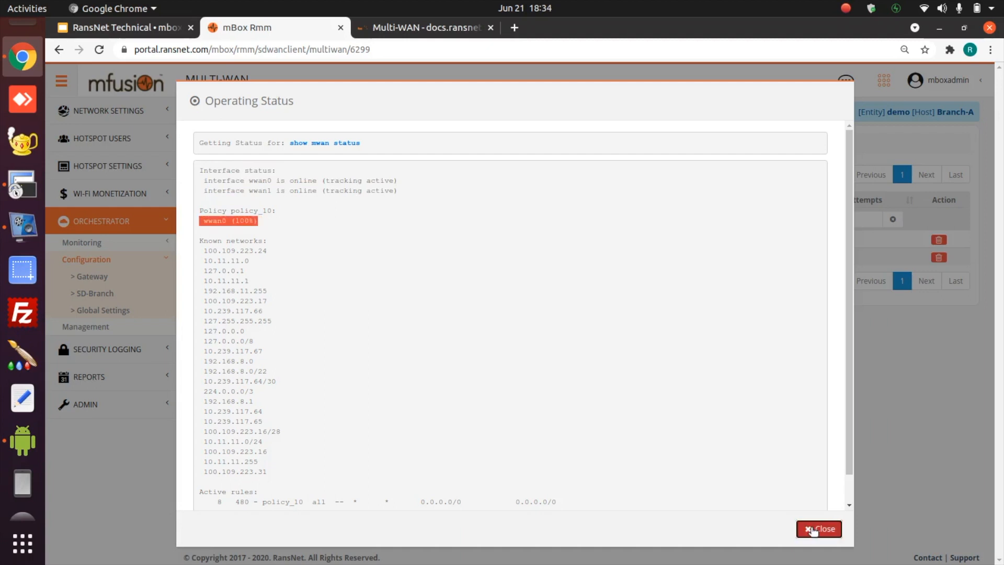
# Step: Switch to the mirrored phone and check its public IPv4 address on whatismyipaddress.com
pyautogui.click(23, 441)
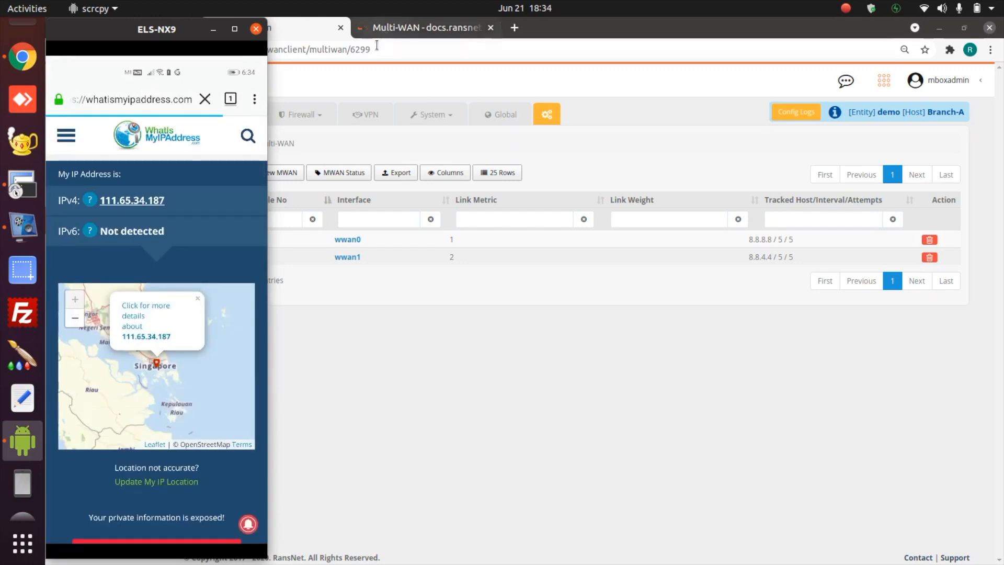
pyautogui.moveTo(183, 201); pyautogui.dragTo(128, 199)
pyautogui.click(393, 303)
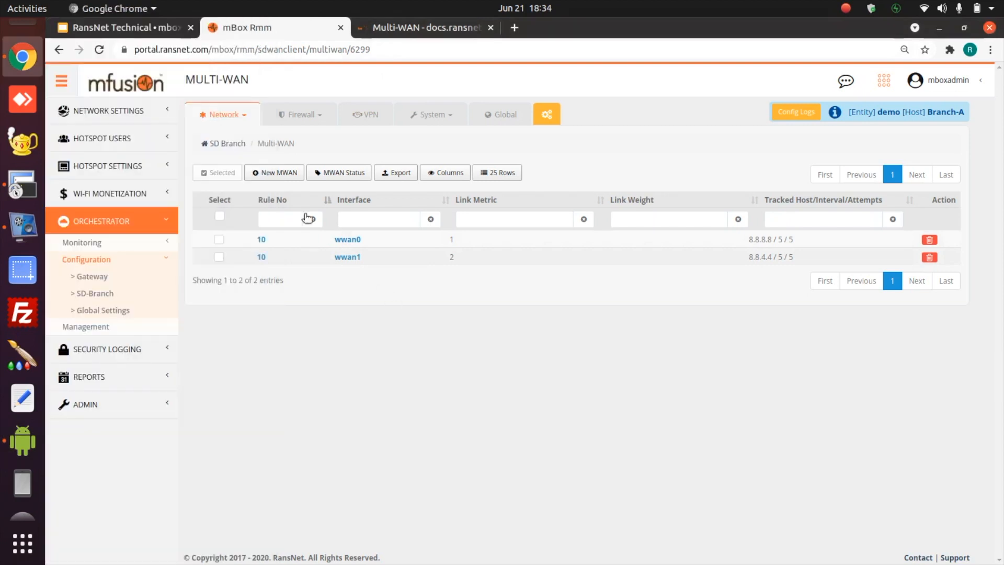
# Step: Return to the Multi-WAN Demo Scenario slide and enter "Sim1: 111.65.34.187" in the text box beside the network diagram
pyautogui.click(152, 27)
pyautogui.click(329, 328)
pyautogui.write('Sim1: 111.')
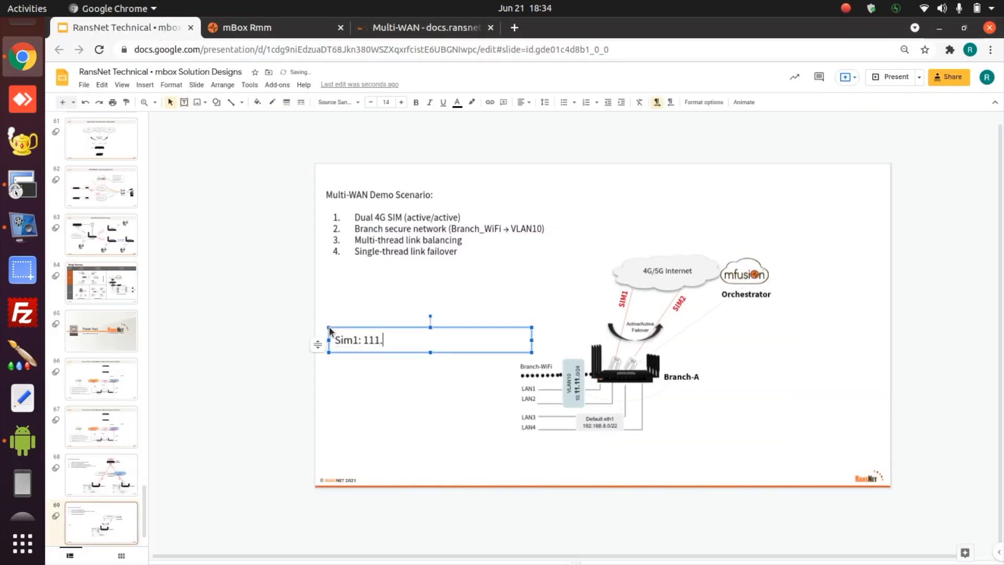
pyautogui.write('65.34.187')
pyautogui.press('Return')
# Step: Show the phone's speed test beside the slide, note "Speed: 18Mbps/19Mbps" under Sim1 and start a "Sim2:" entry
pyautogui.write('Speed:')
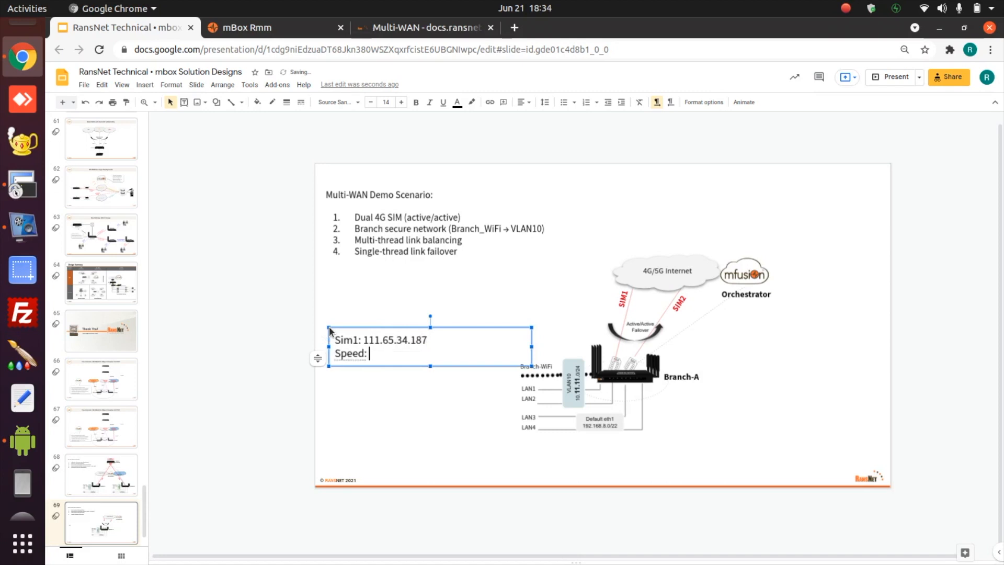
pyautogui.click(17, 454)
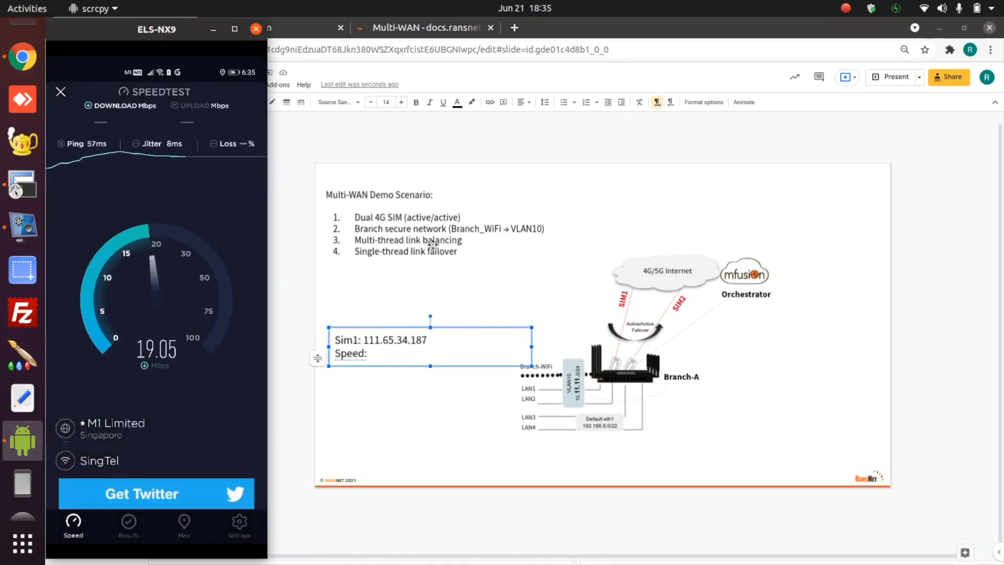
pyautogui.click(967, 32)
pyautogui.click(965, 28)
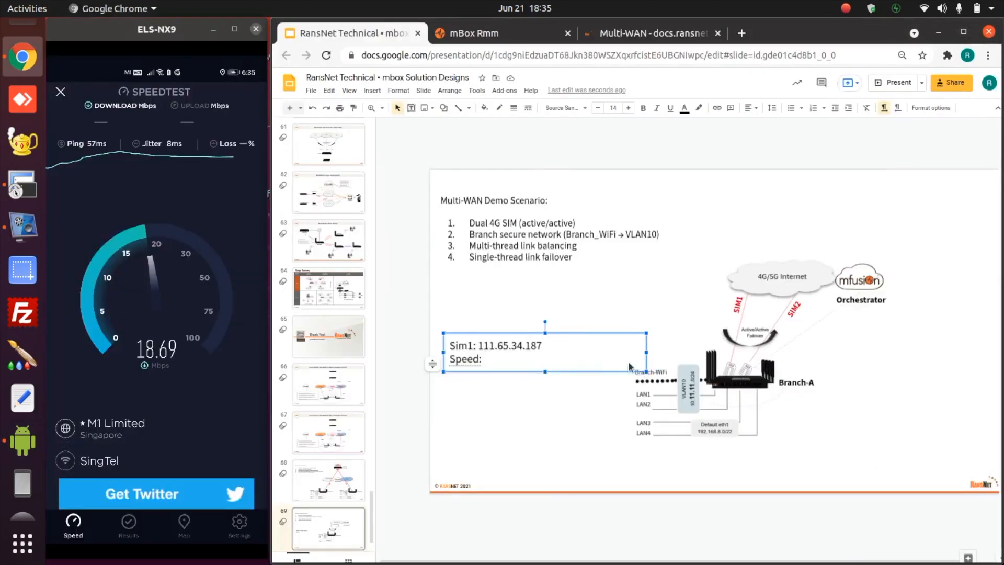
pyautogui.write('18Mbps/')
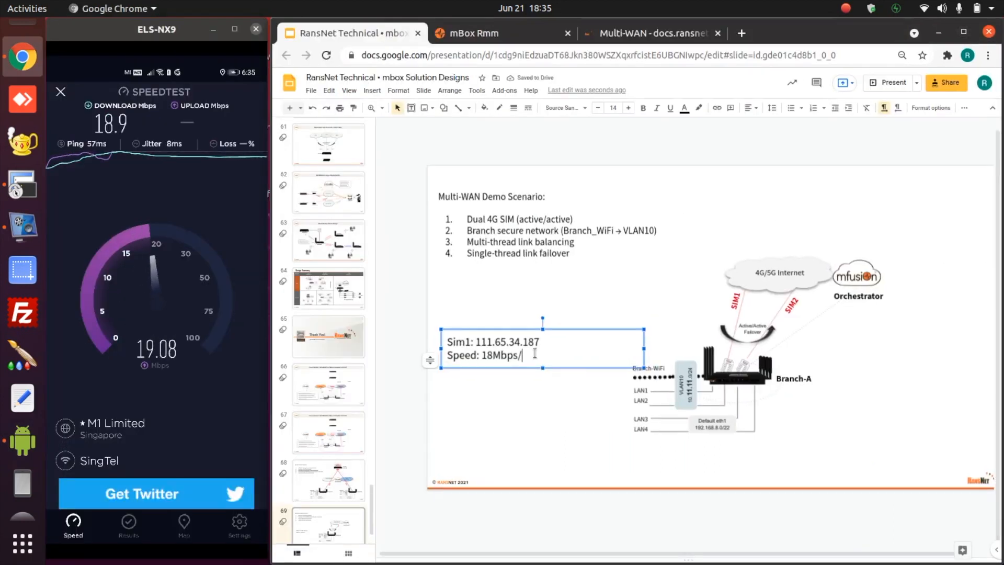
pyautogui.write('19Mbps')
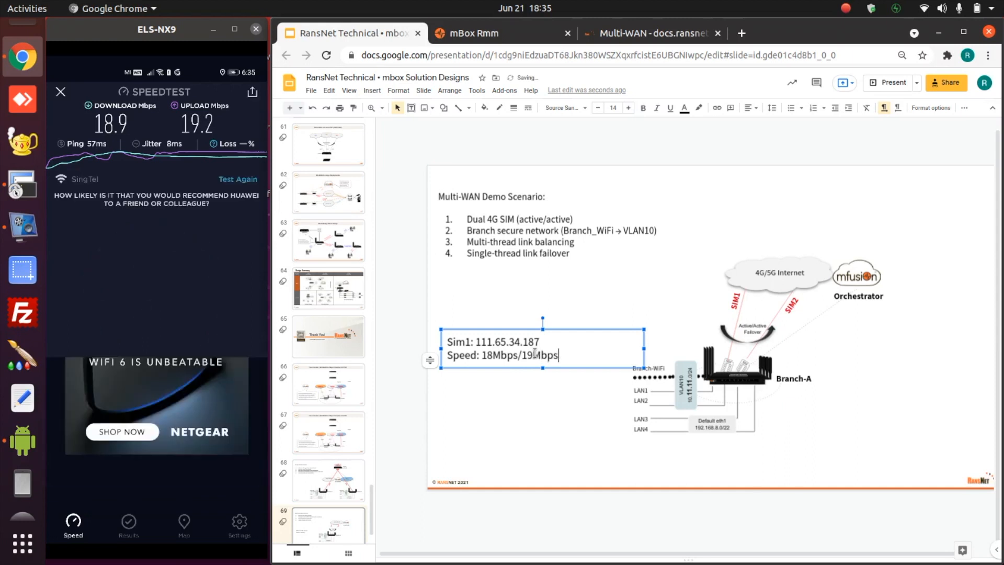
pyautogui.press('Return')
pyautogui.press('Return')
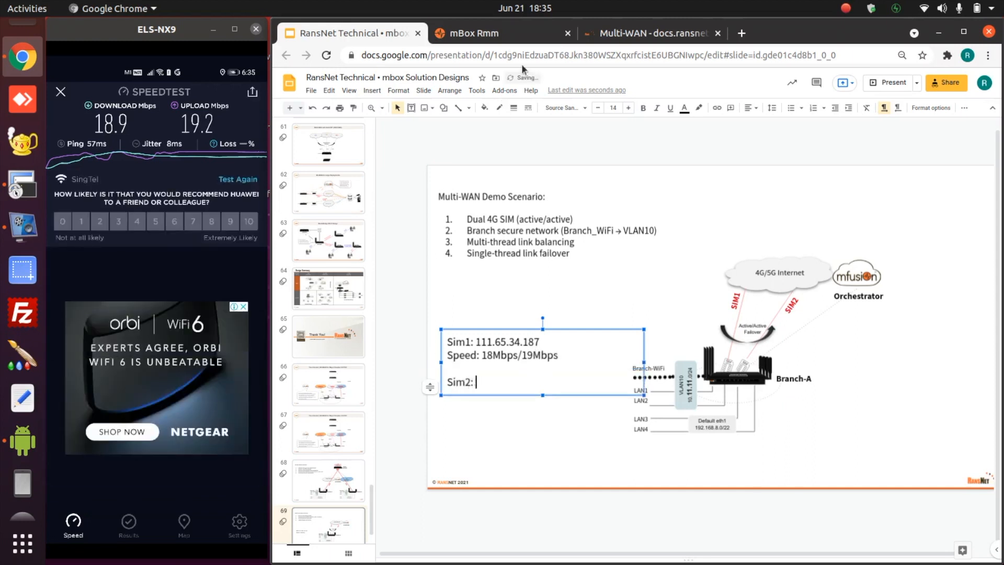
# Step: Switch to the orchestrator and change Multi-WAN rule 10 to link metric 1 for wwan1 and 2 for wwan0
pyautogui.click(498, 30)
pyautogui.click(544, 299)
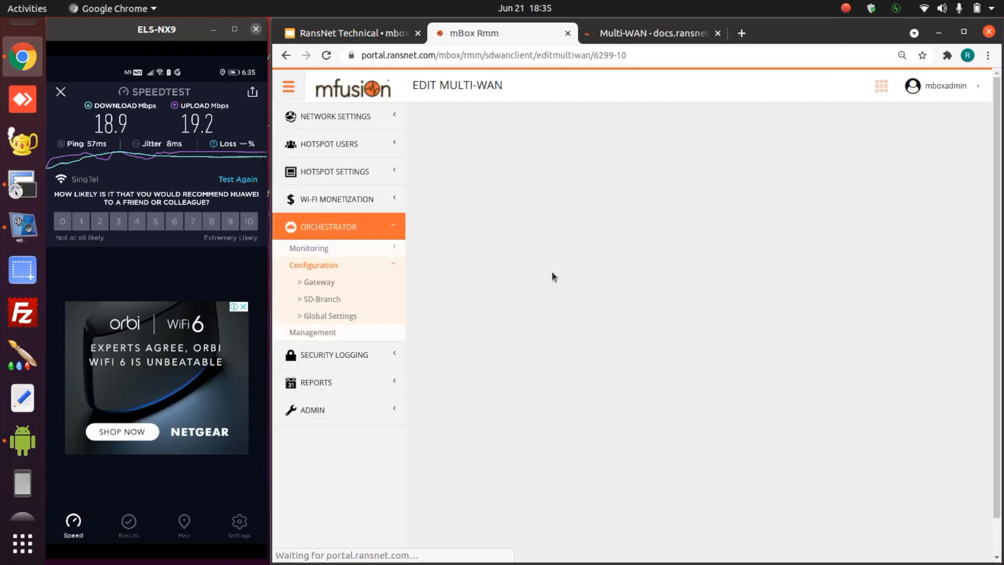
pyautogui.click(473, 310)
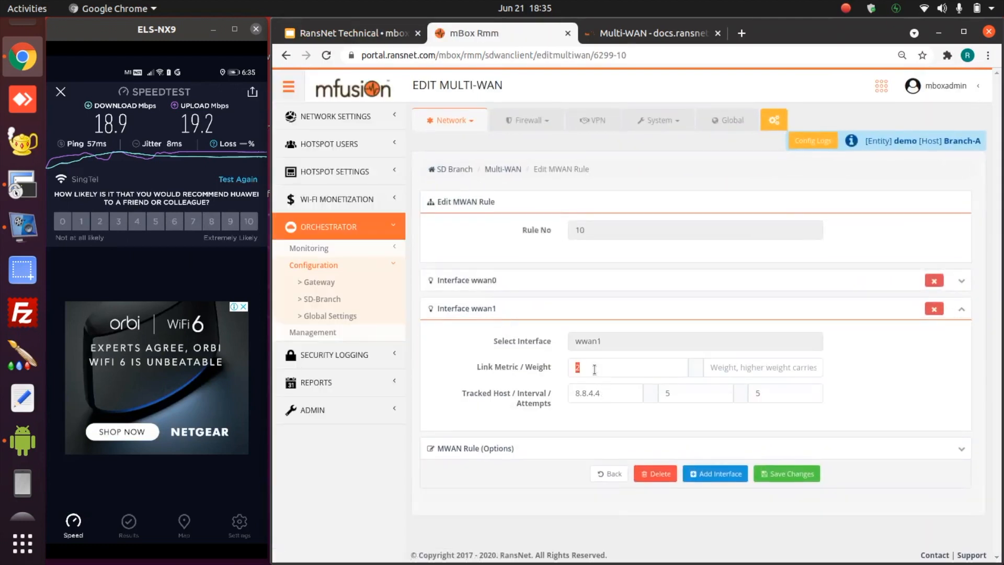
pyautogui.click(486, 282)
pyautogui.click(588, 337)
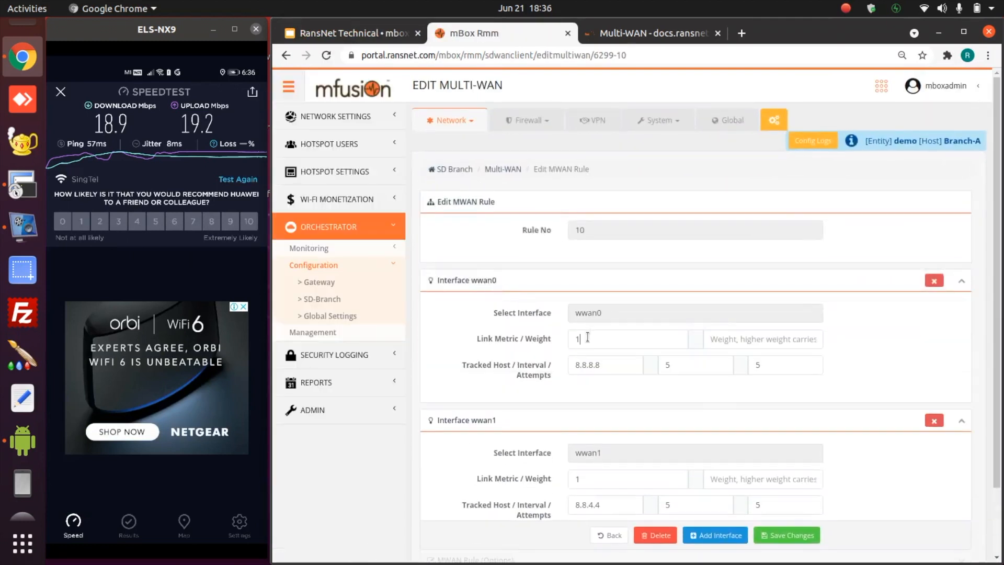
# Step: Save the swapped link metrics, push the configuration to Branch-A and check the push log
pyautogui.click(787, 535)
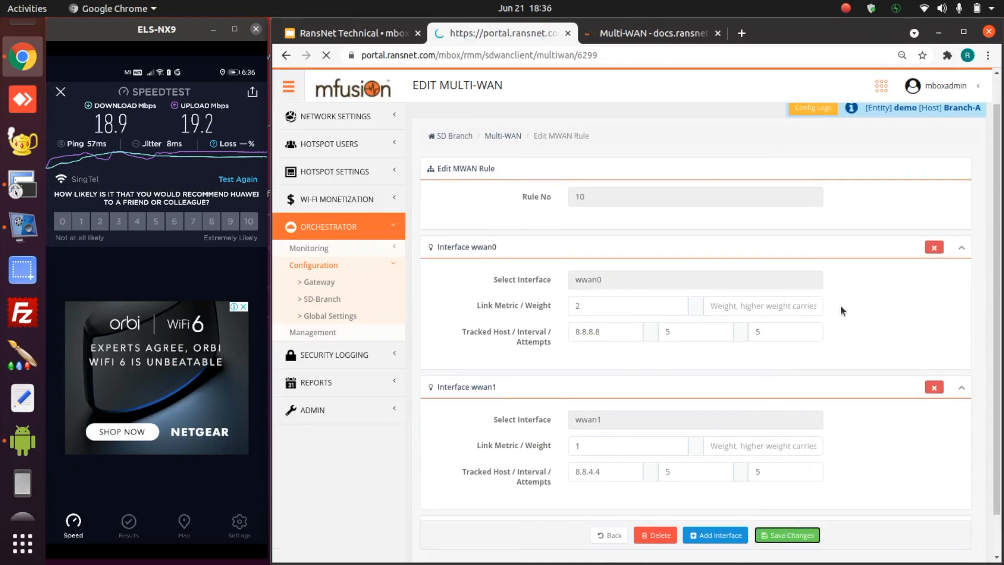
pyautogui.click(808, 180)
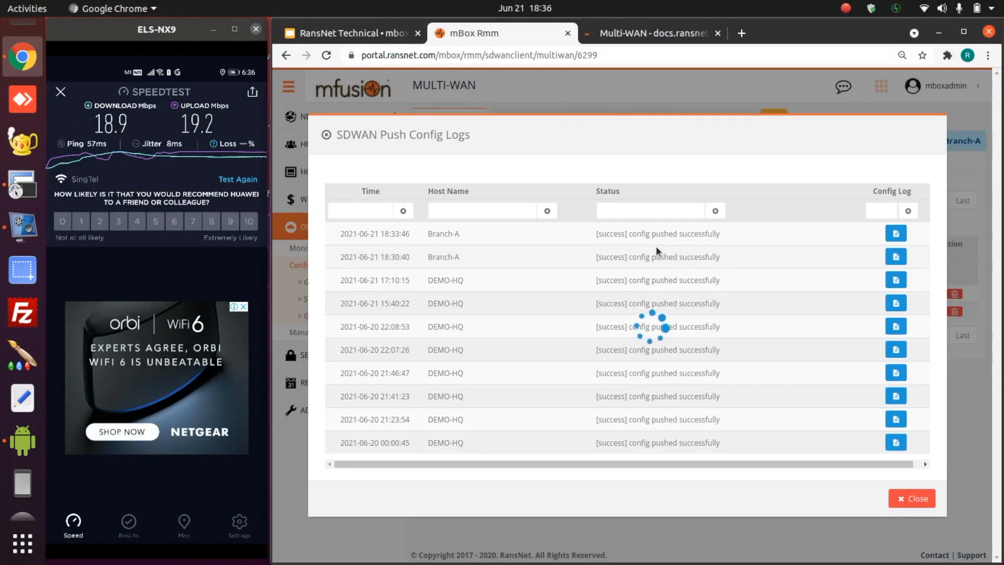
pyautogui.moveTo(353, 237); pyautogui.dragTo(443, 230)
pyautogui.click(920, 501)
# Step: Check Branch-A's MWAN status for the interface tracking states and which link carries policy_10 traffic
pyautogui.click(550, 199)
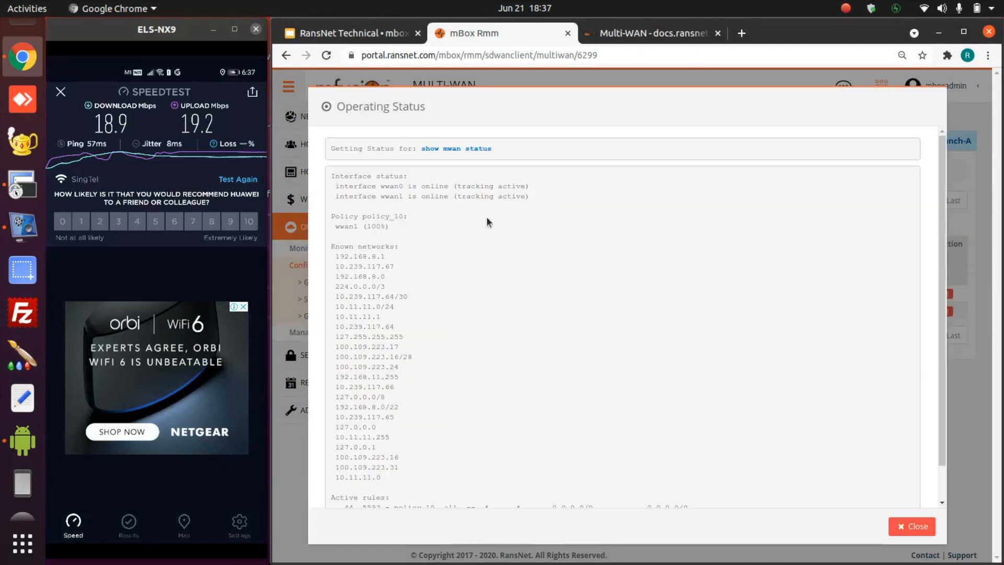
pyautogui.moveTo(345, 209); pyautogui.dragTo(327, 182)
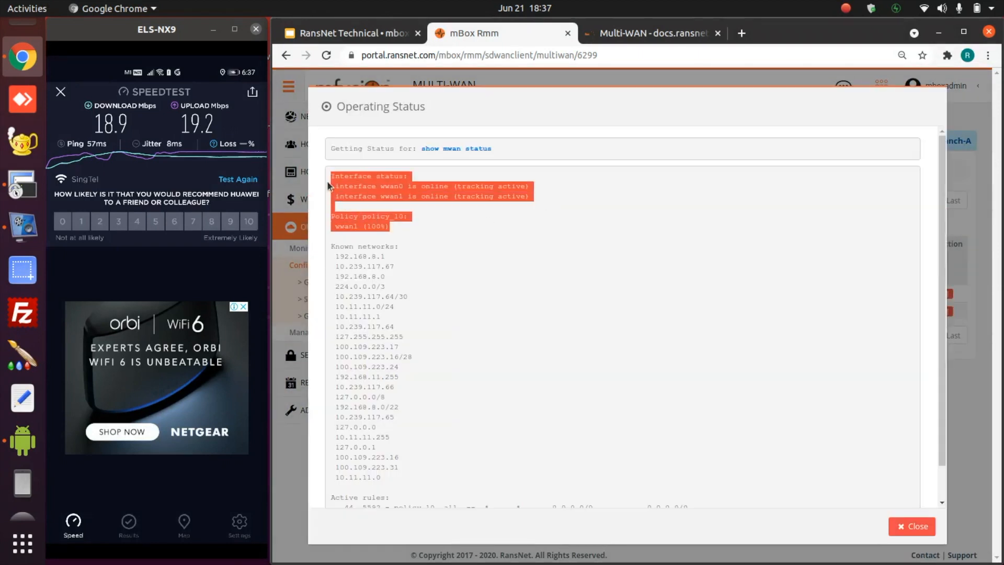
pyautogui.click(358, 228)
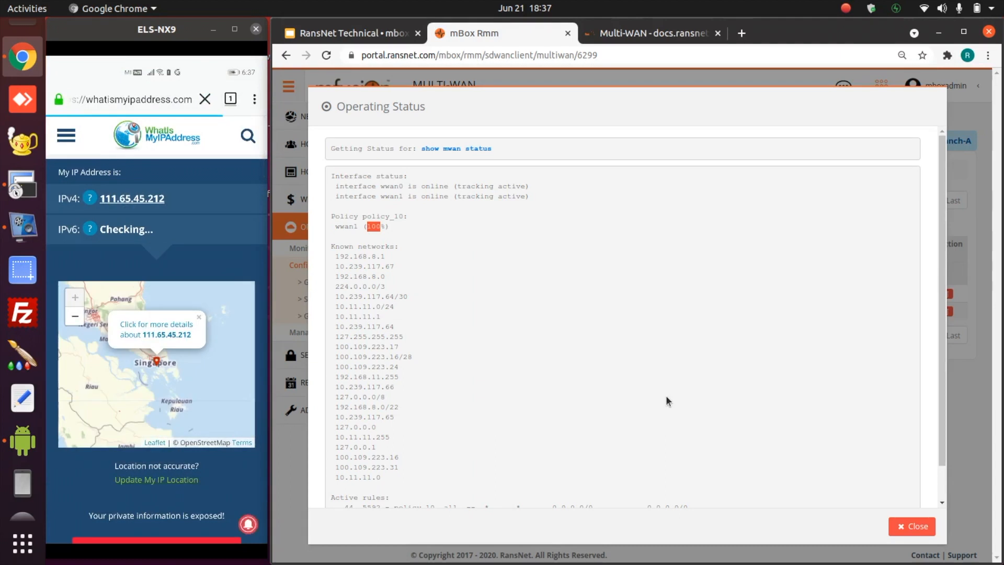
pyautogui.click(328, 41)
pyautogui.write('111.')
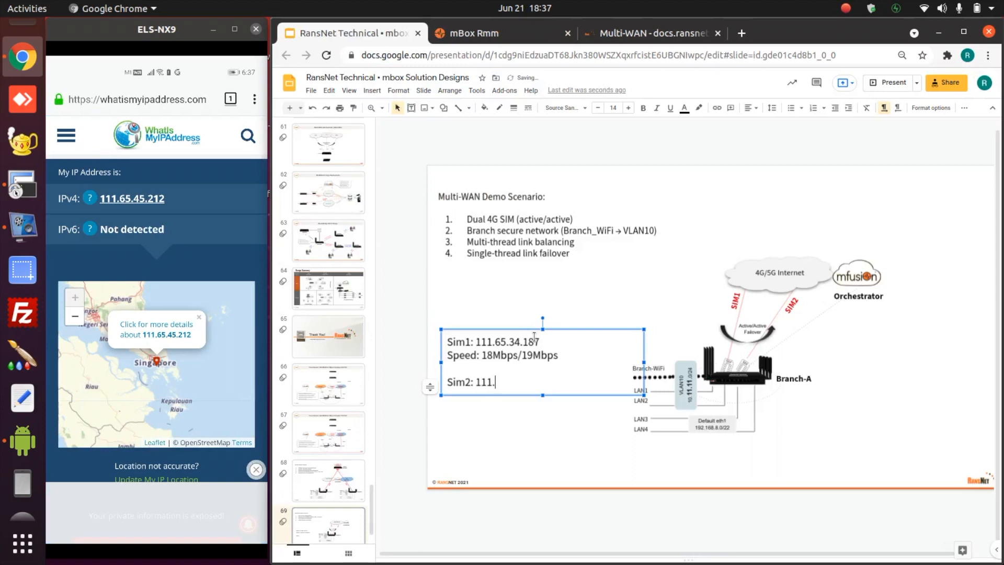
pyautogui.write('65.45.212')
pyautogui.press('Return')
# Step: Note "Speed: 10Mbps/15Mbps" under Sim2 and add an "MWAN:" entry below it
pyautogui.write('Speed: ')
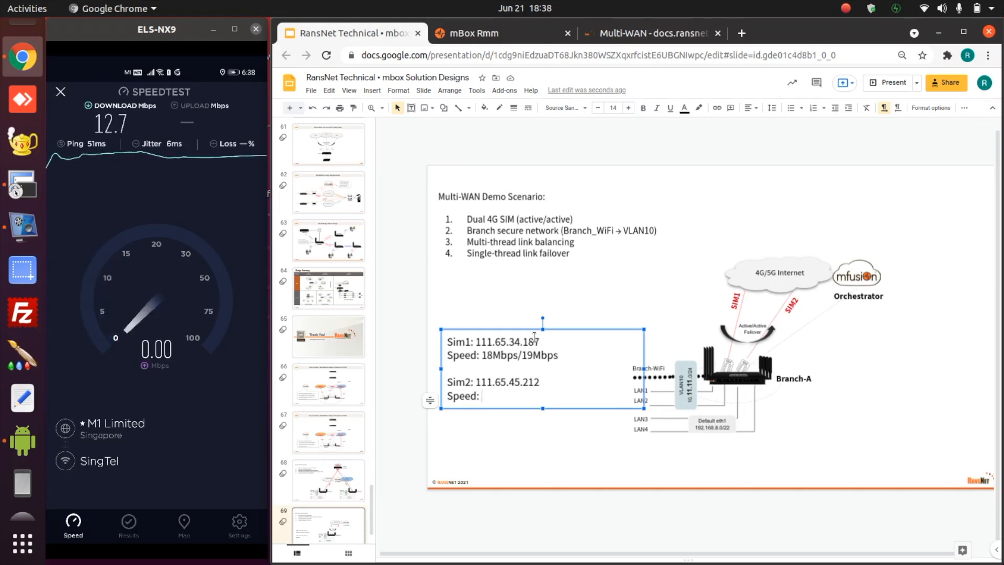
pyautogui.write('10')
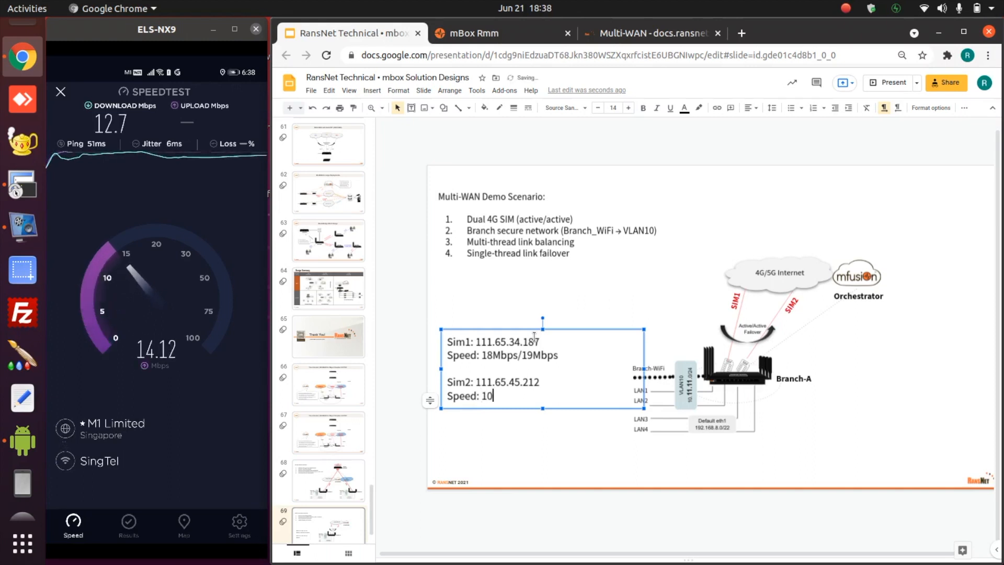
pyautogui.write('Mbps/15Mbps')
pyautogui.press('Return')
pyautogui.press('Return')
pyautogui.write('MWAN:')
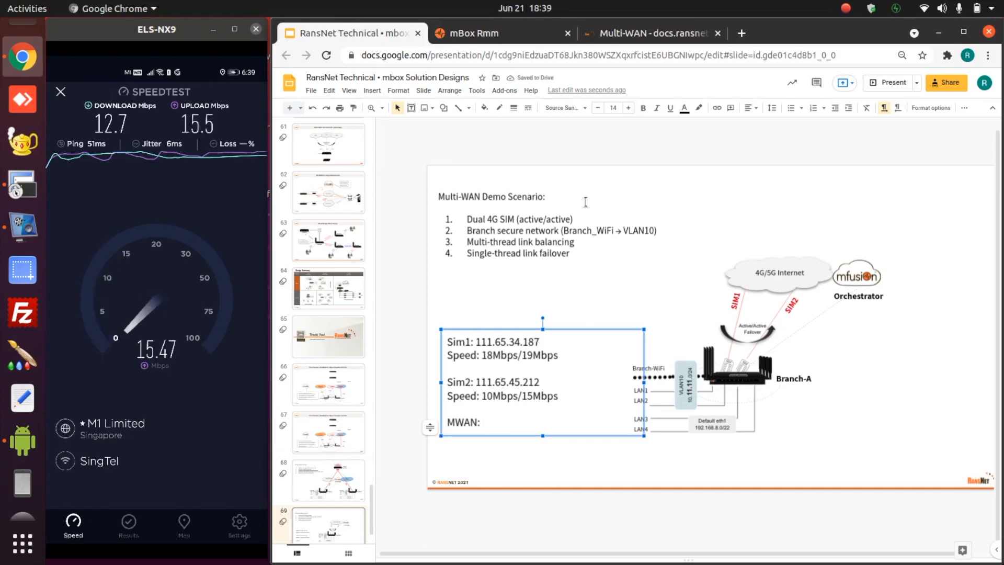
# Step: Return to the orchestrator, close the MWAN status and set wwan1's link weight to 10 in Multi-WAN rule 10
pyautogui.click(474, 33)
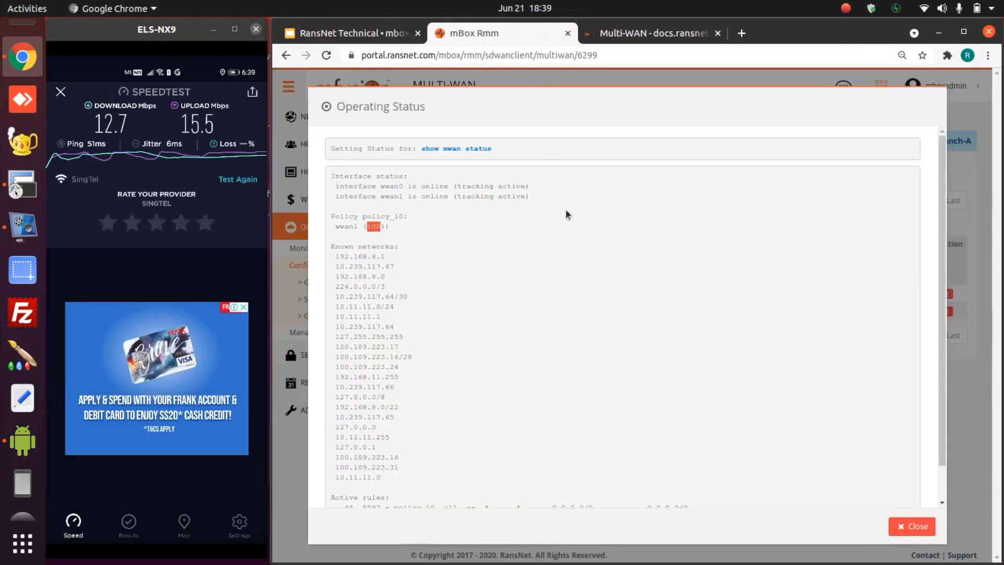
pyautogui.click(900, 525)
pyautogui.click(533, 311)
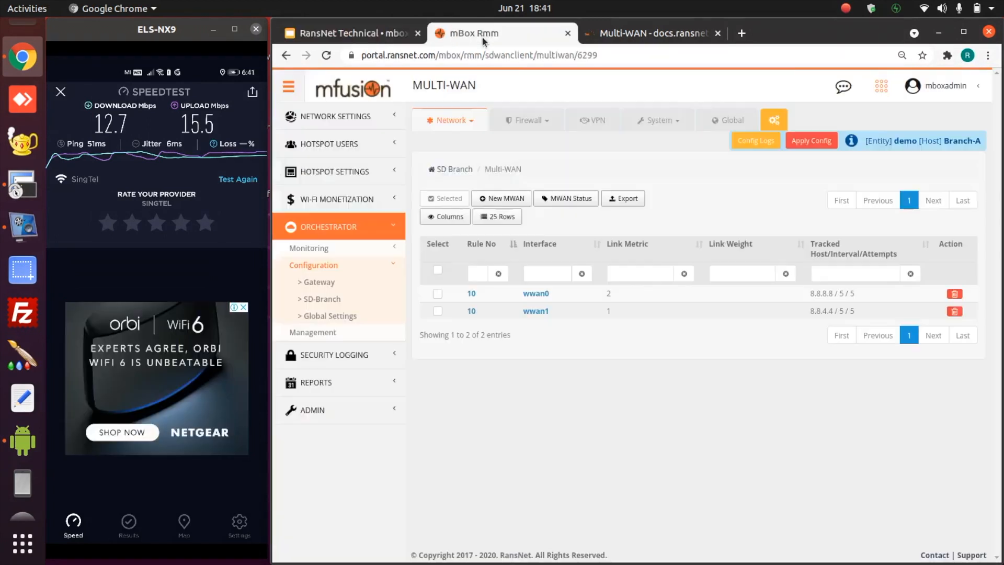
pyautogui.click(537, 310)
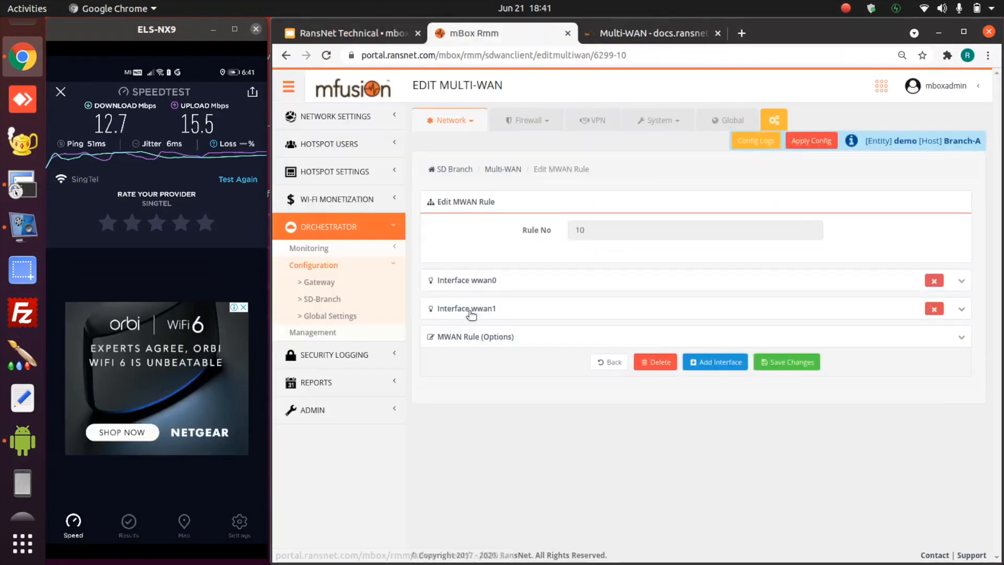
pyautogui.click(471, 309)
pyautogui.click(734, 366)
pyautogui.write('10')
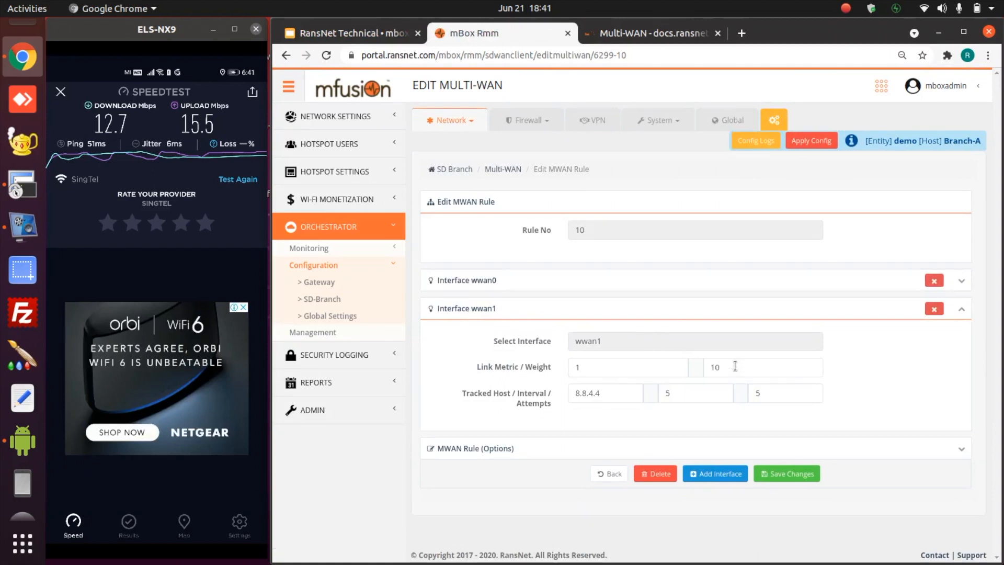
# Step: Set wwan0's link weight to 18, following the Sim1 speed noted on the slide, and its link metric to 1
pyautogui.click(491, 280)
pyautogui.click(718, 343)
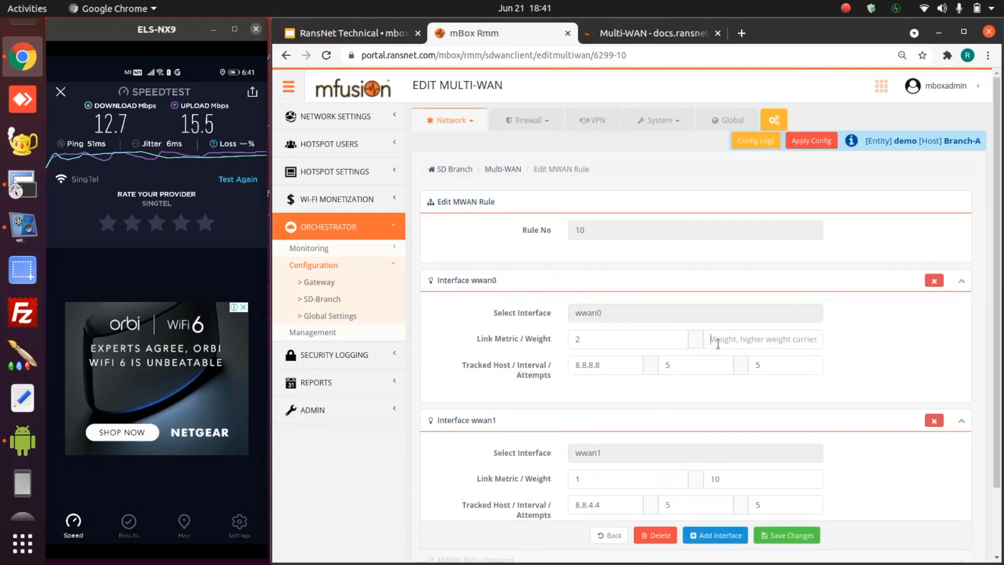
pyautogui.click(369, 31)
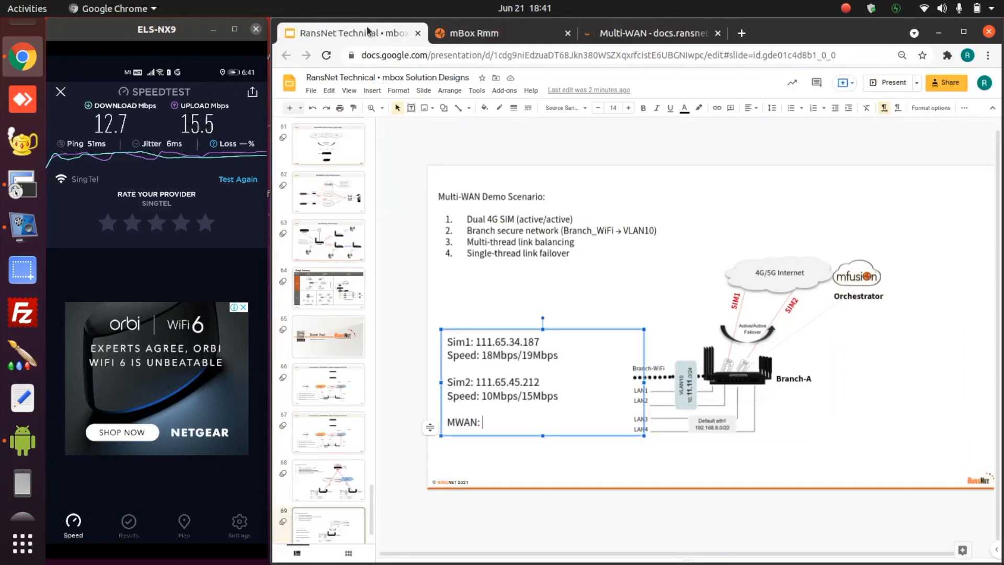
pyautogui.click(475, 31)
pyautogui.write('18')
pyautogui.scroll(-1, 669, 319)
pyautogui.click(620, 309)
pyautogui.press('BackSpace')
pyautogui.write('1')
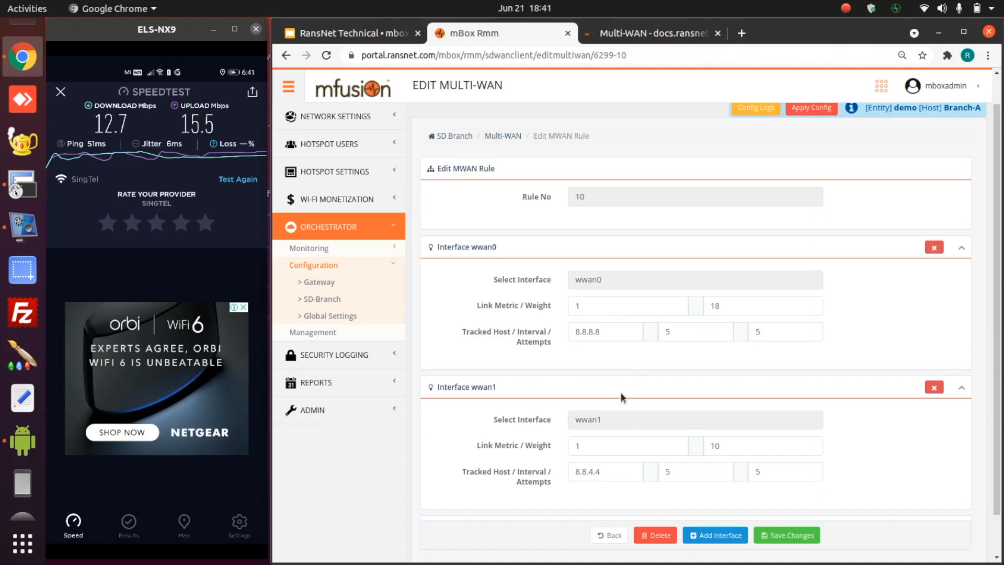
# Step: Save the weighted Multi-WAN rule, push it to Branch-A and check the newest push log entry
pyautogui.click(783, 533)
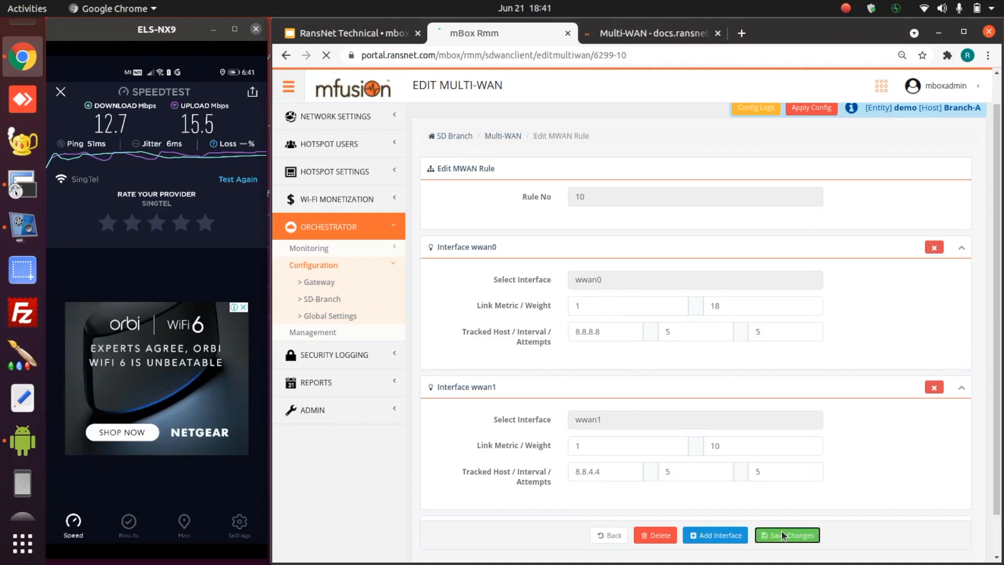
pyautogui.click(818, 183)
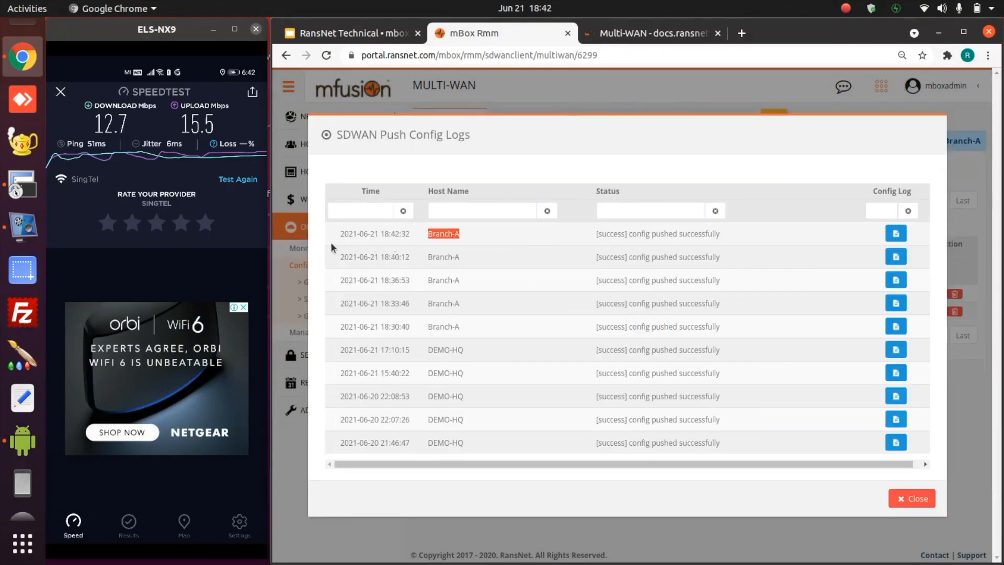
pyautogui.click(903, 498)
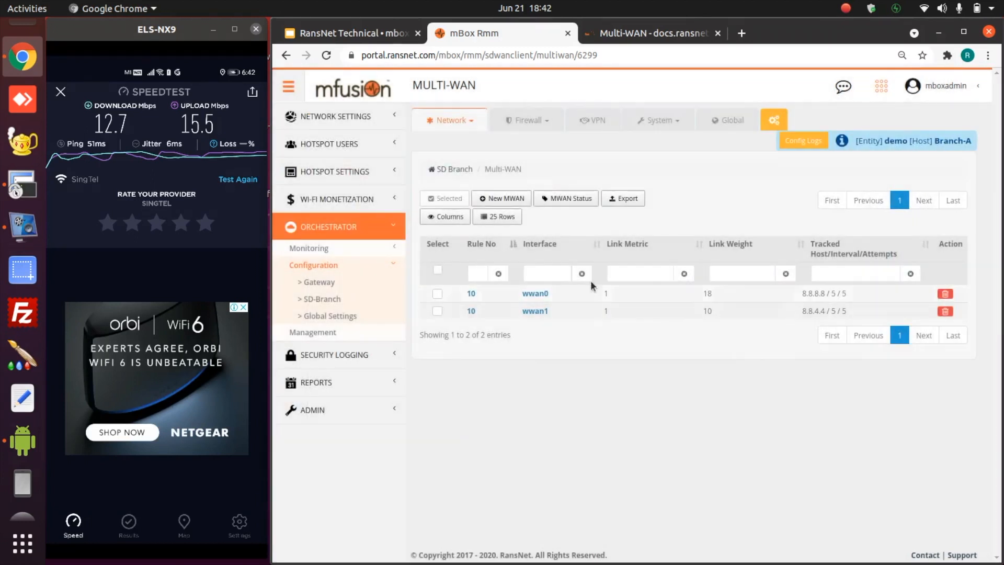
# Step: Check the MWAN status for how policy_10 splits traffic between wwan0 and wwan1
pyautogui.click(558, 193)
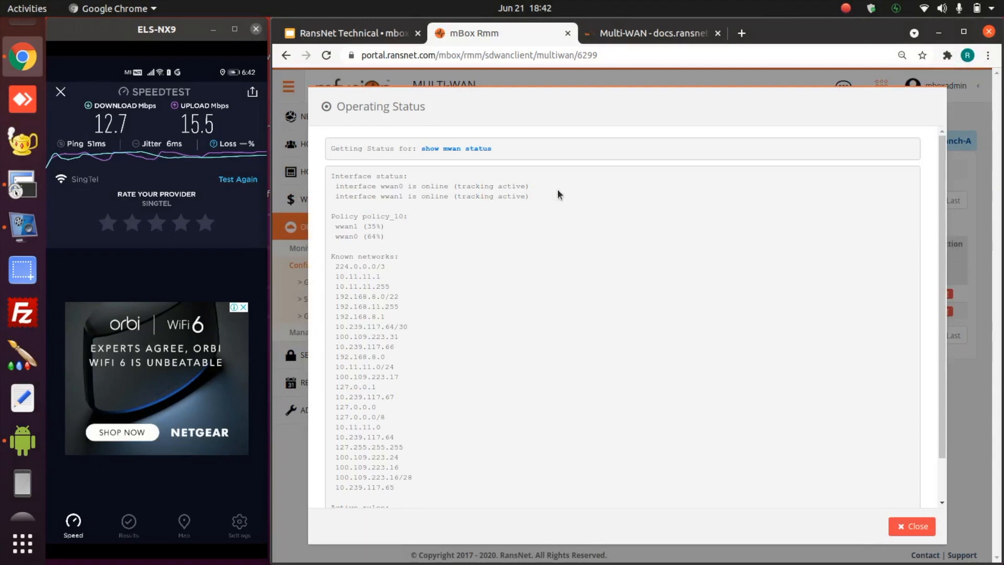
pyautogui.moveTo(389, 239); pyautogui.dragTo(333, 239)
pyautogui.click(370, 227)
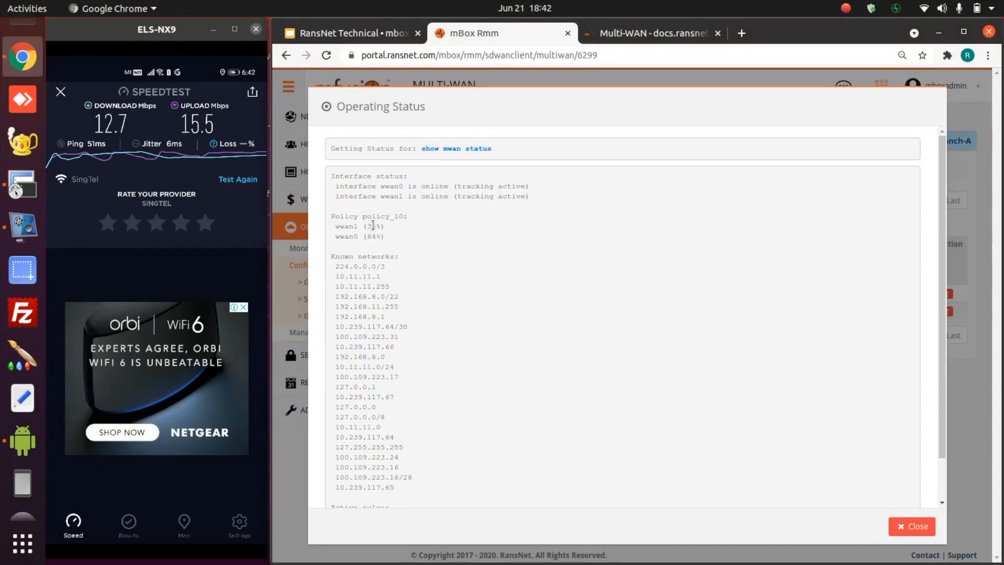